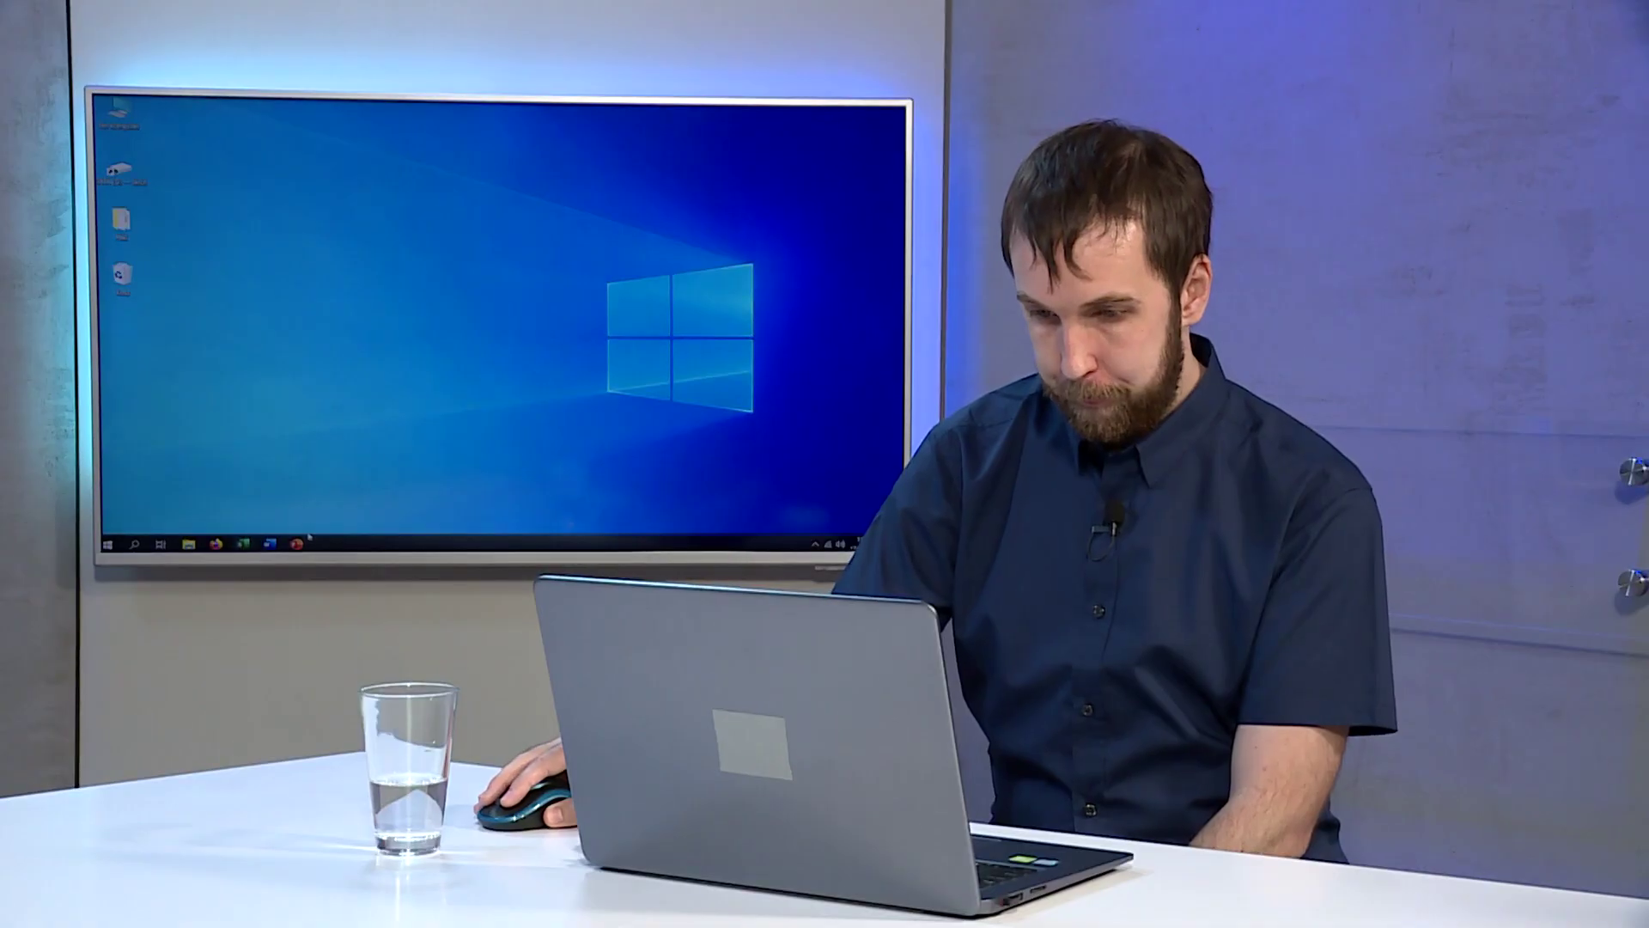
Switch to the PowerPoint presentation, show its "Foldery i pliki" slide full screen, and return to the desktop.
{"action": "mouse_move", "coordinate": [395, 906]}
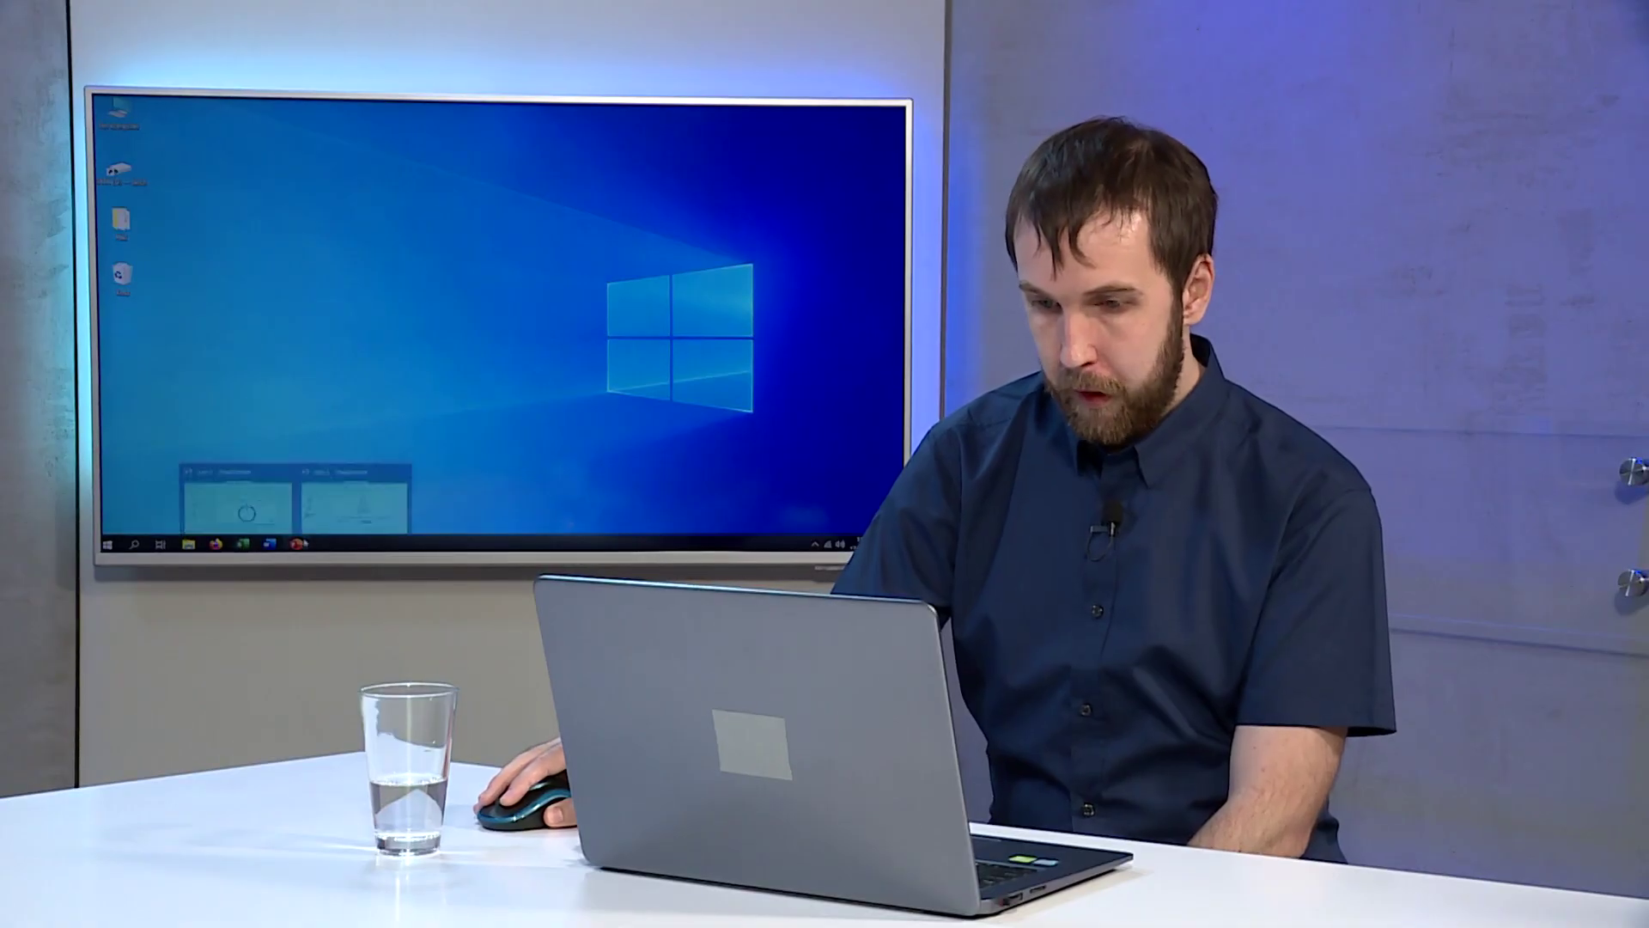
{"action": "left_click", "coordinate": [236, 497]}
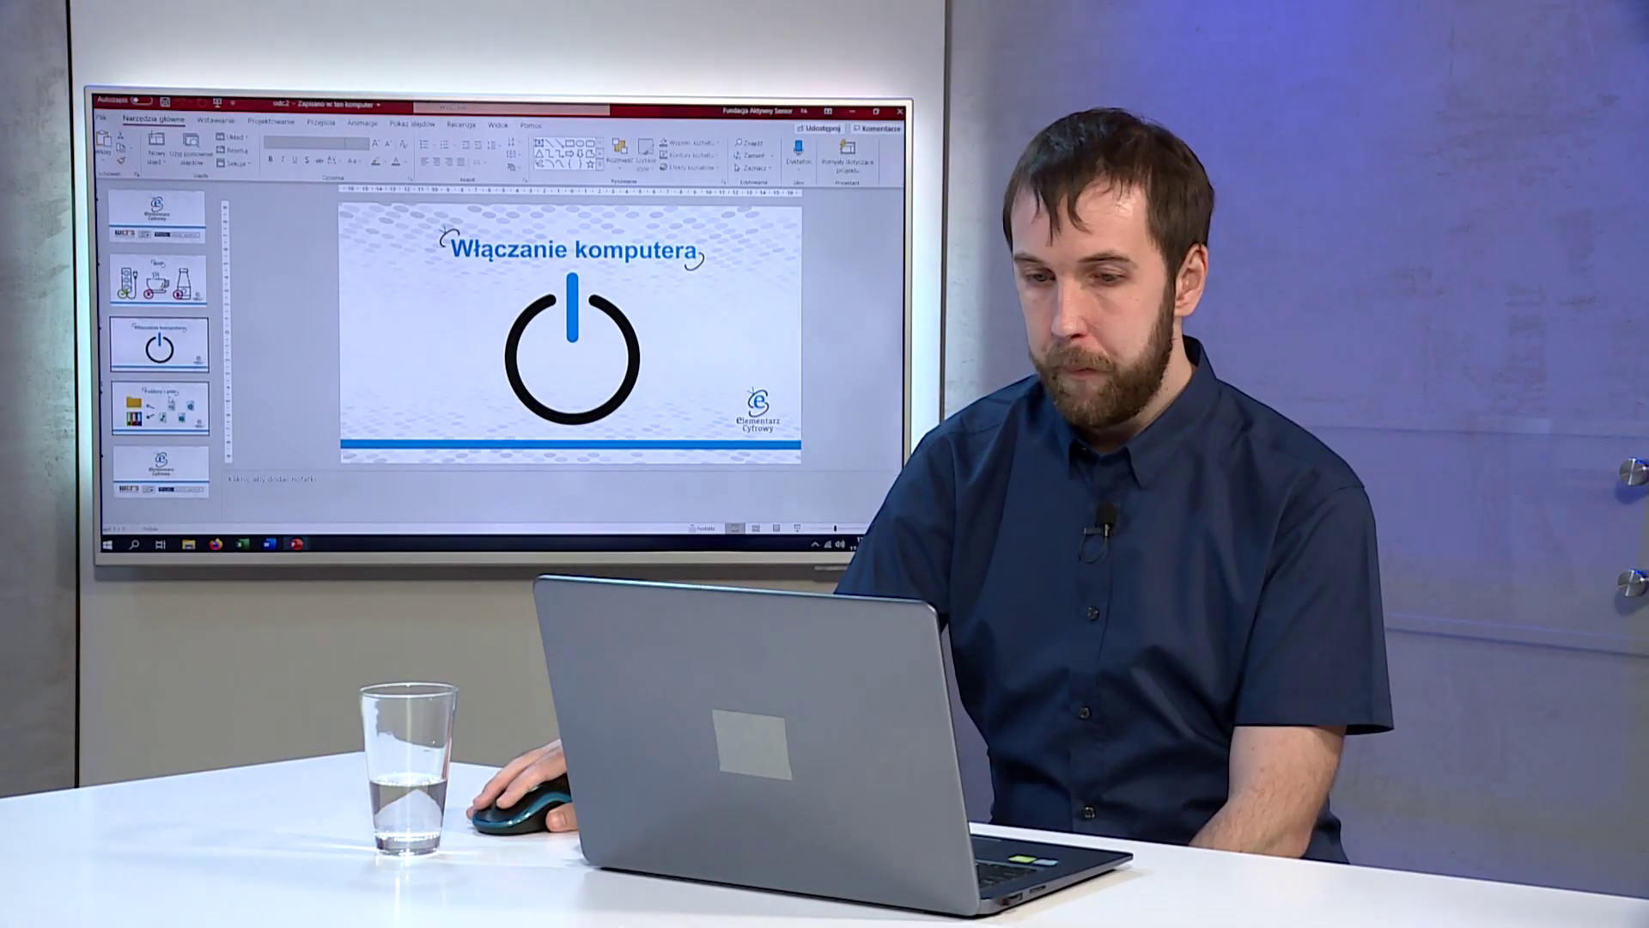
{"action": "left_click", "coordinate": [160, 407]}
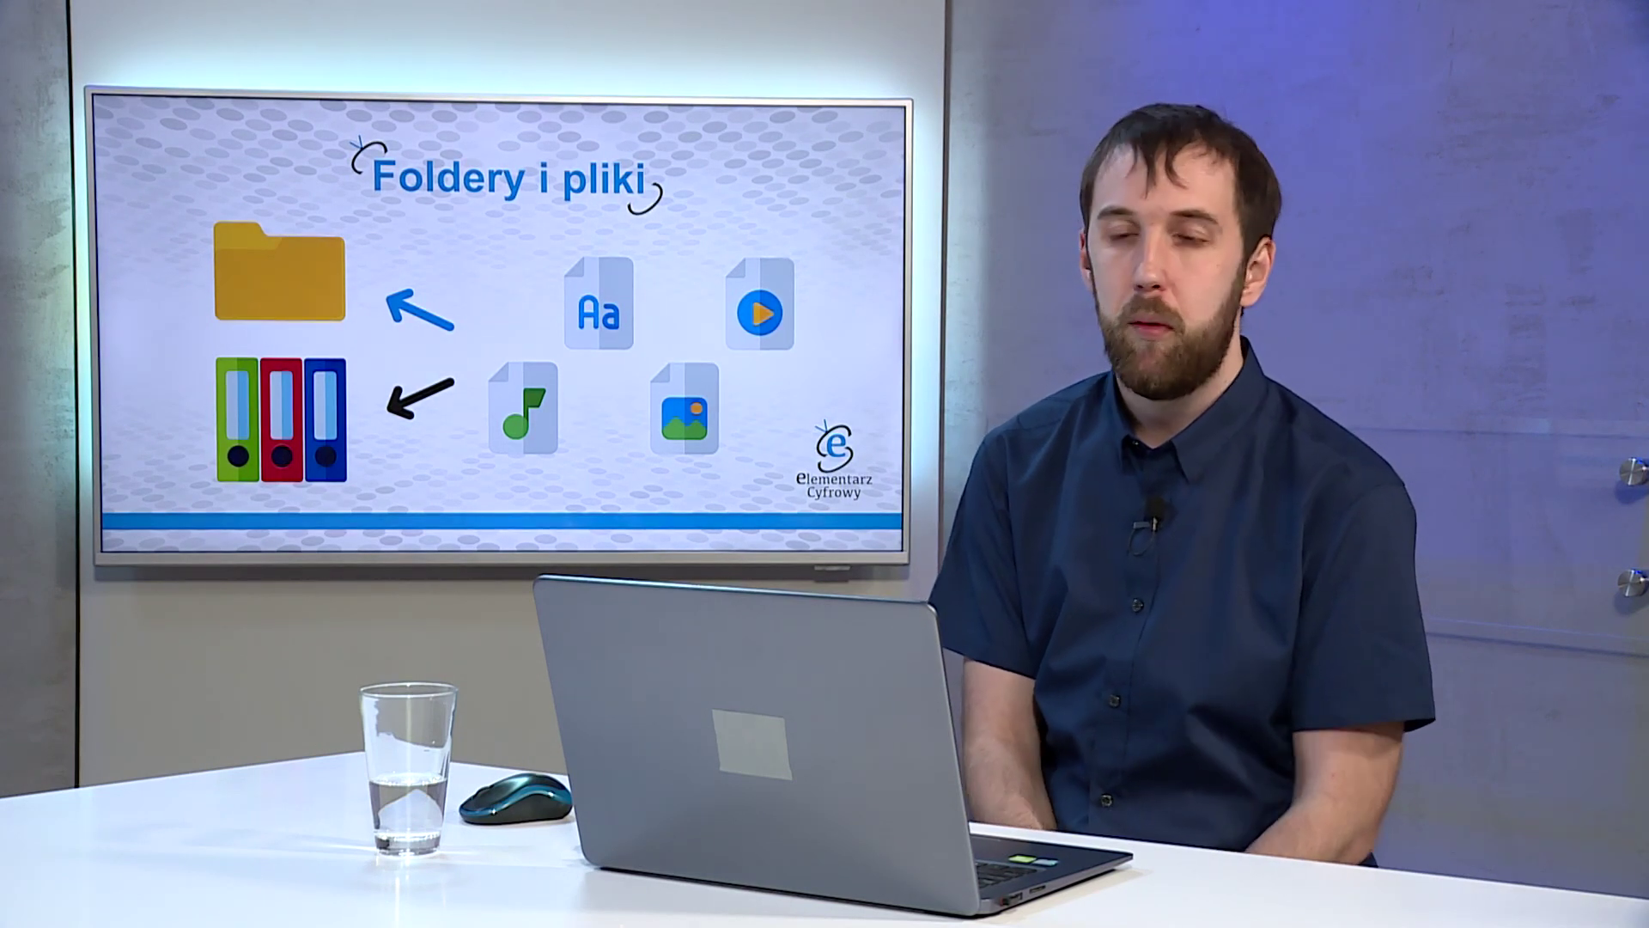
{"action": "key", "text": "Escape"}
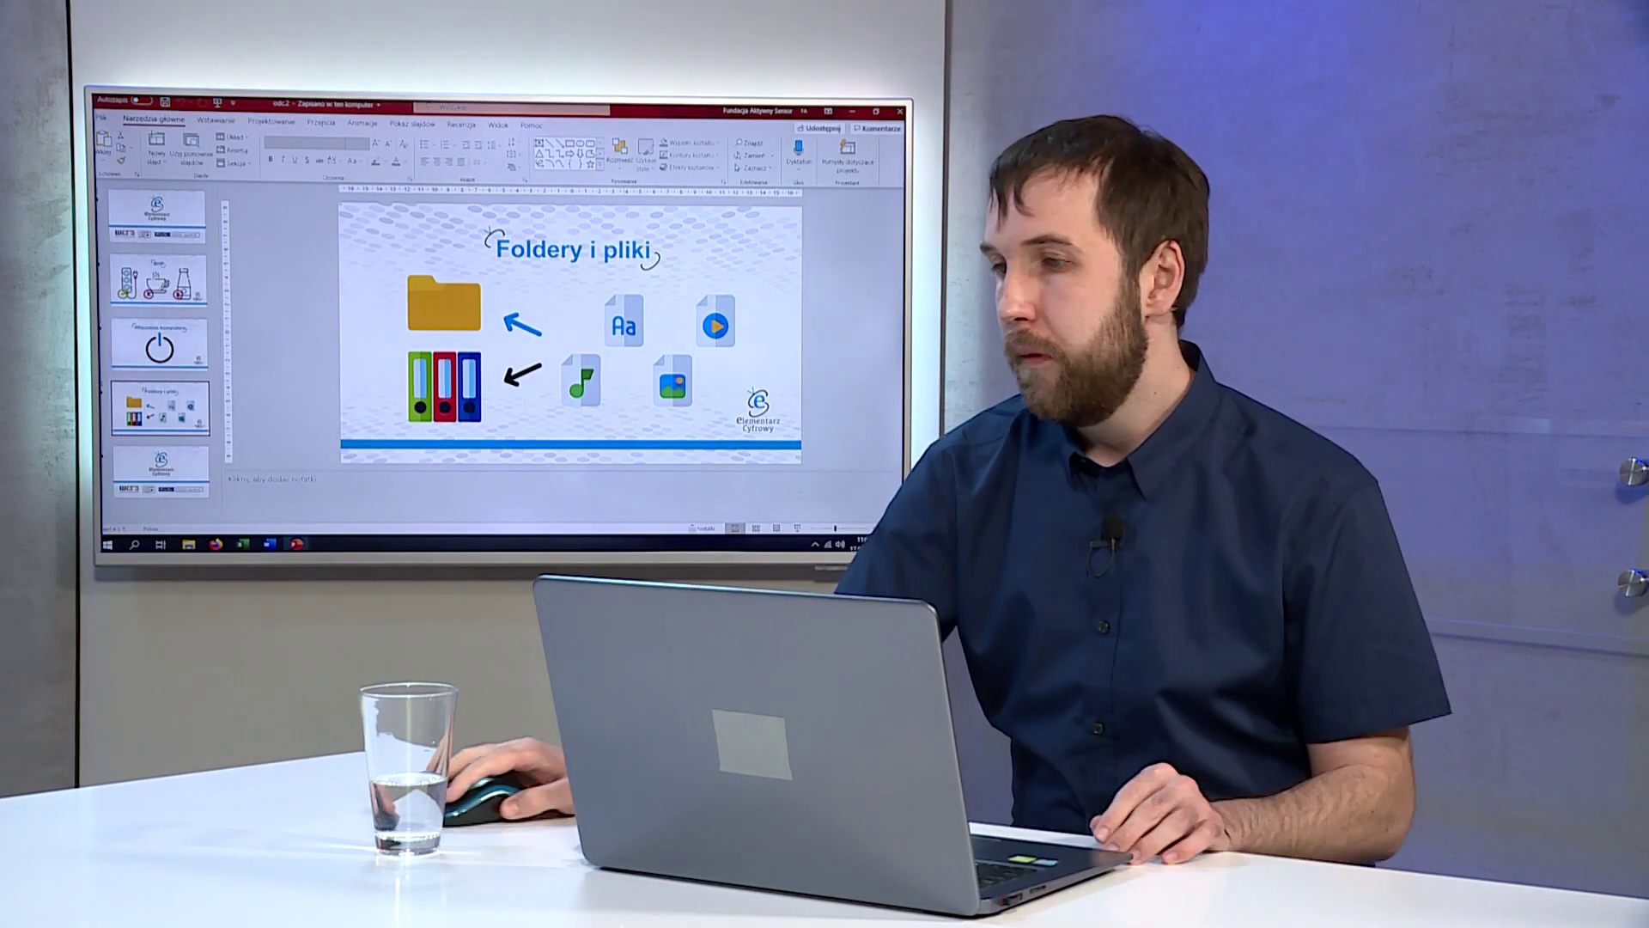
{"action": "key", "text": "super+d"}
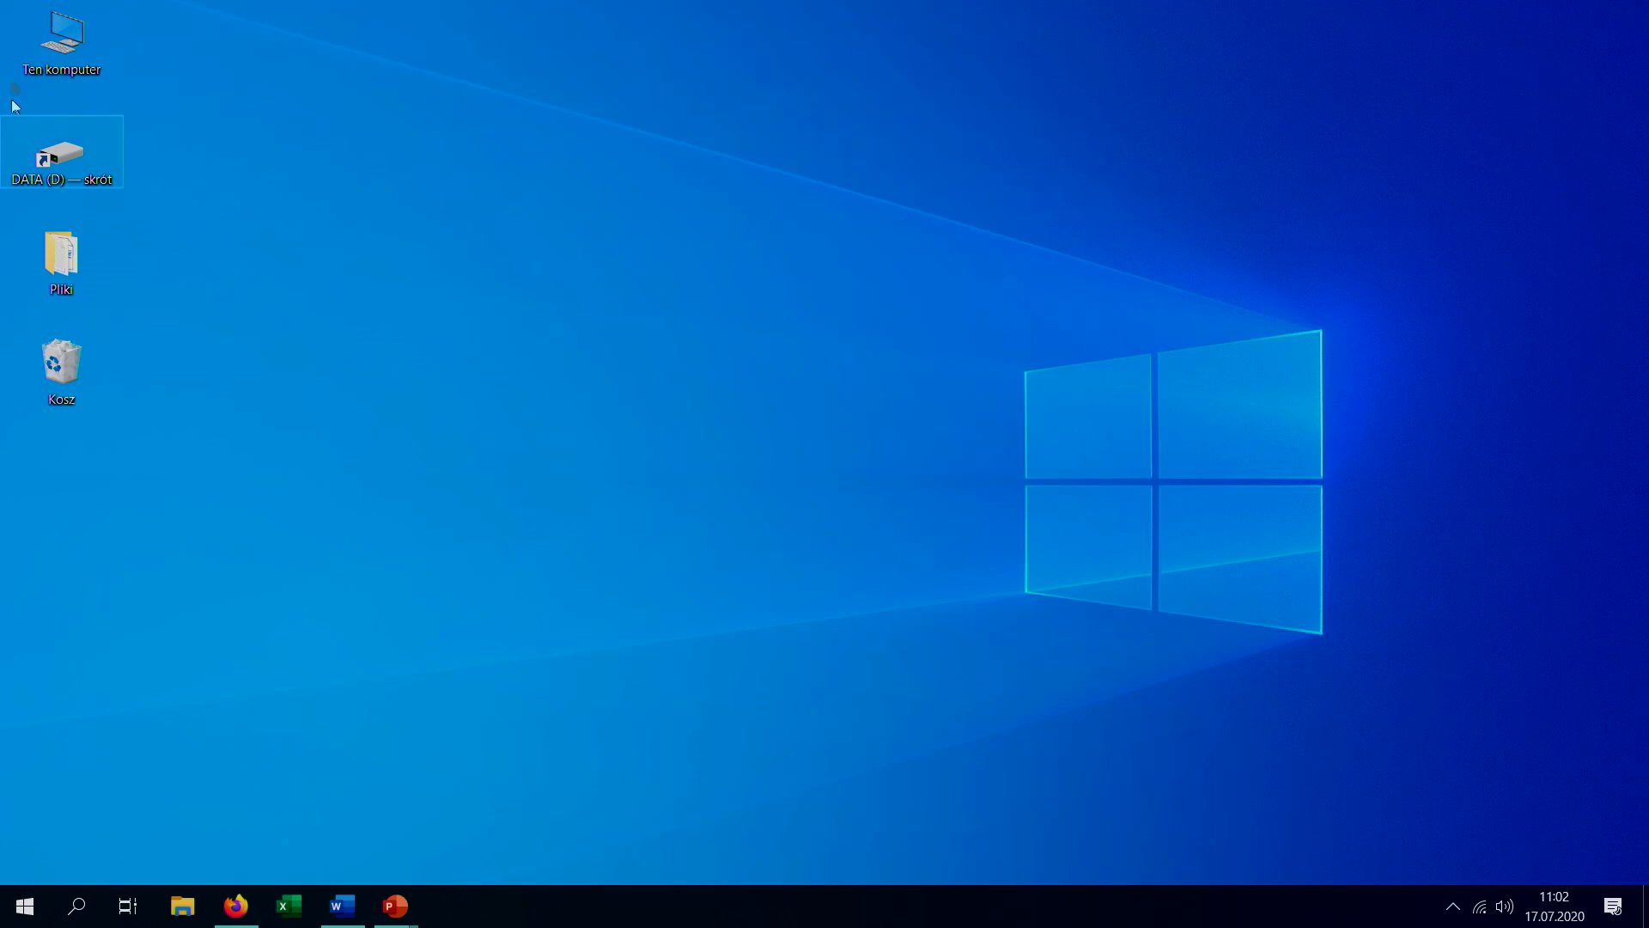
Inspect the OS (C:) and DATA (D:) drives in Ten komputer, close the window, and select the Kosz desktop icon.
{"action": "double_click", "coordinate": [78, 70]}
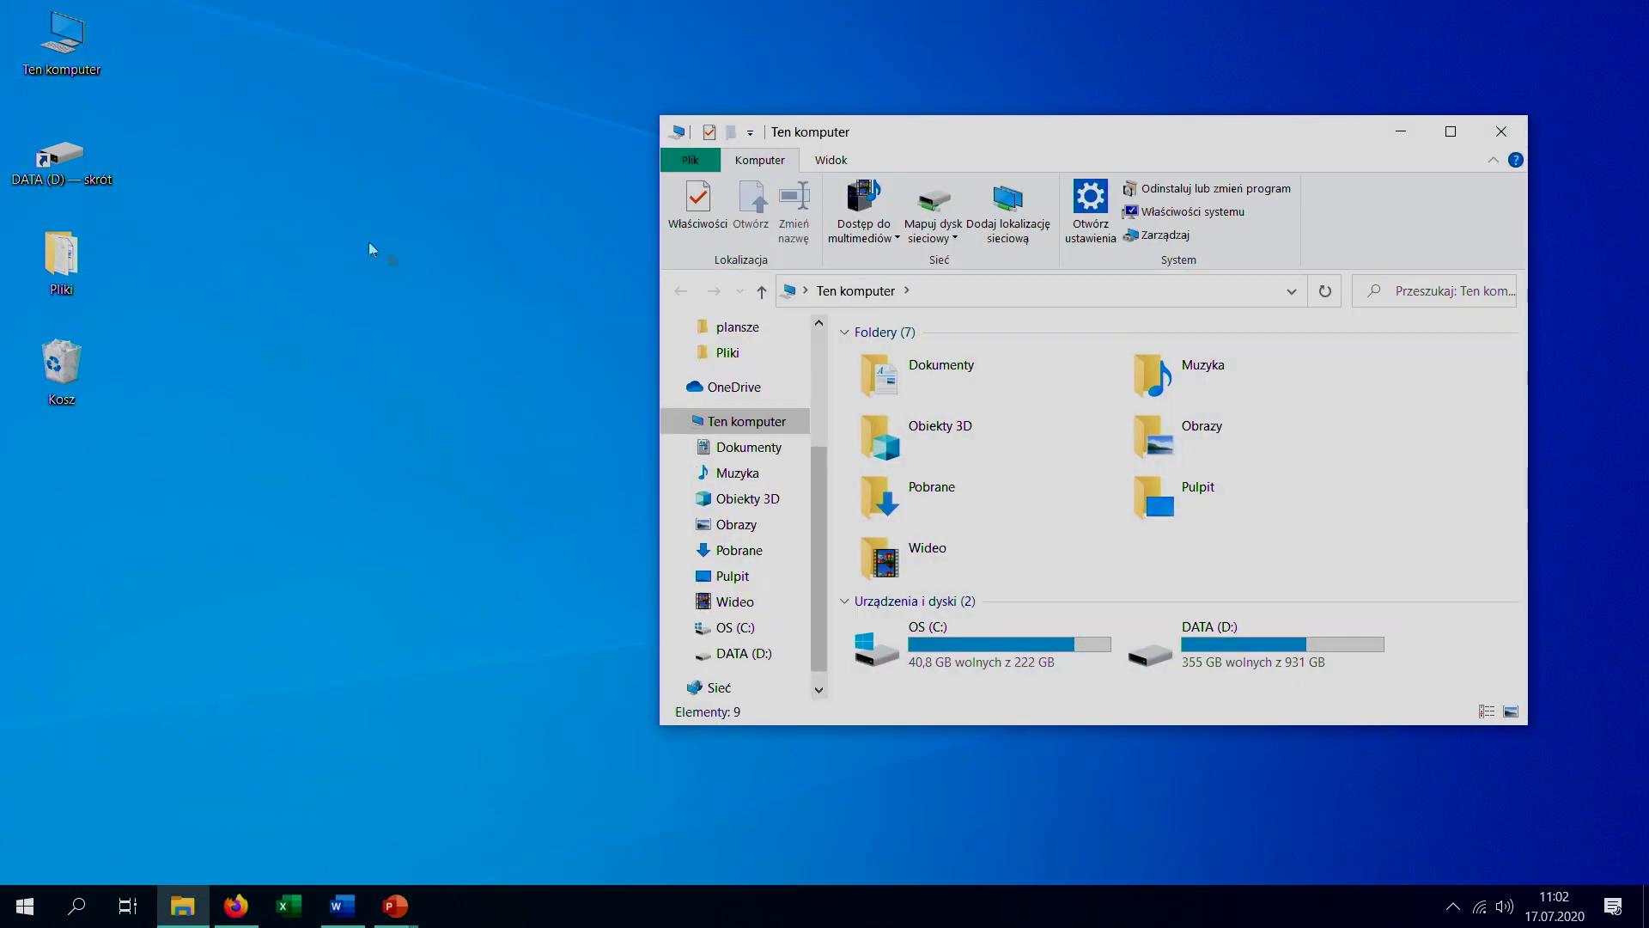
{"action": "left_click_drag", "start_coordinate": [958, 142], "coordinate": [724, 106]}
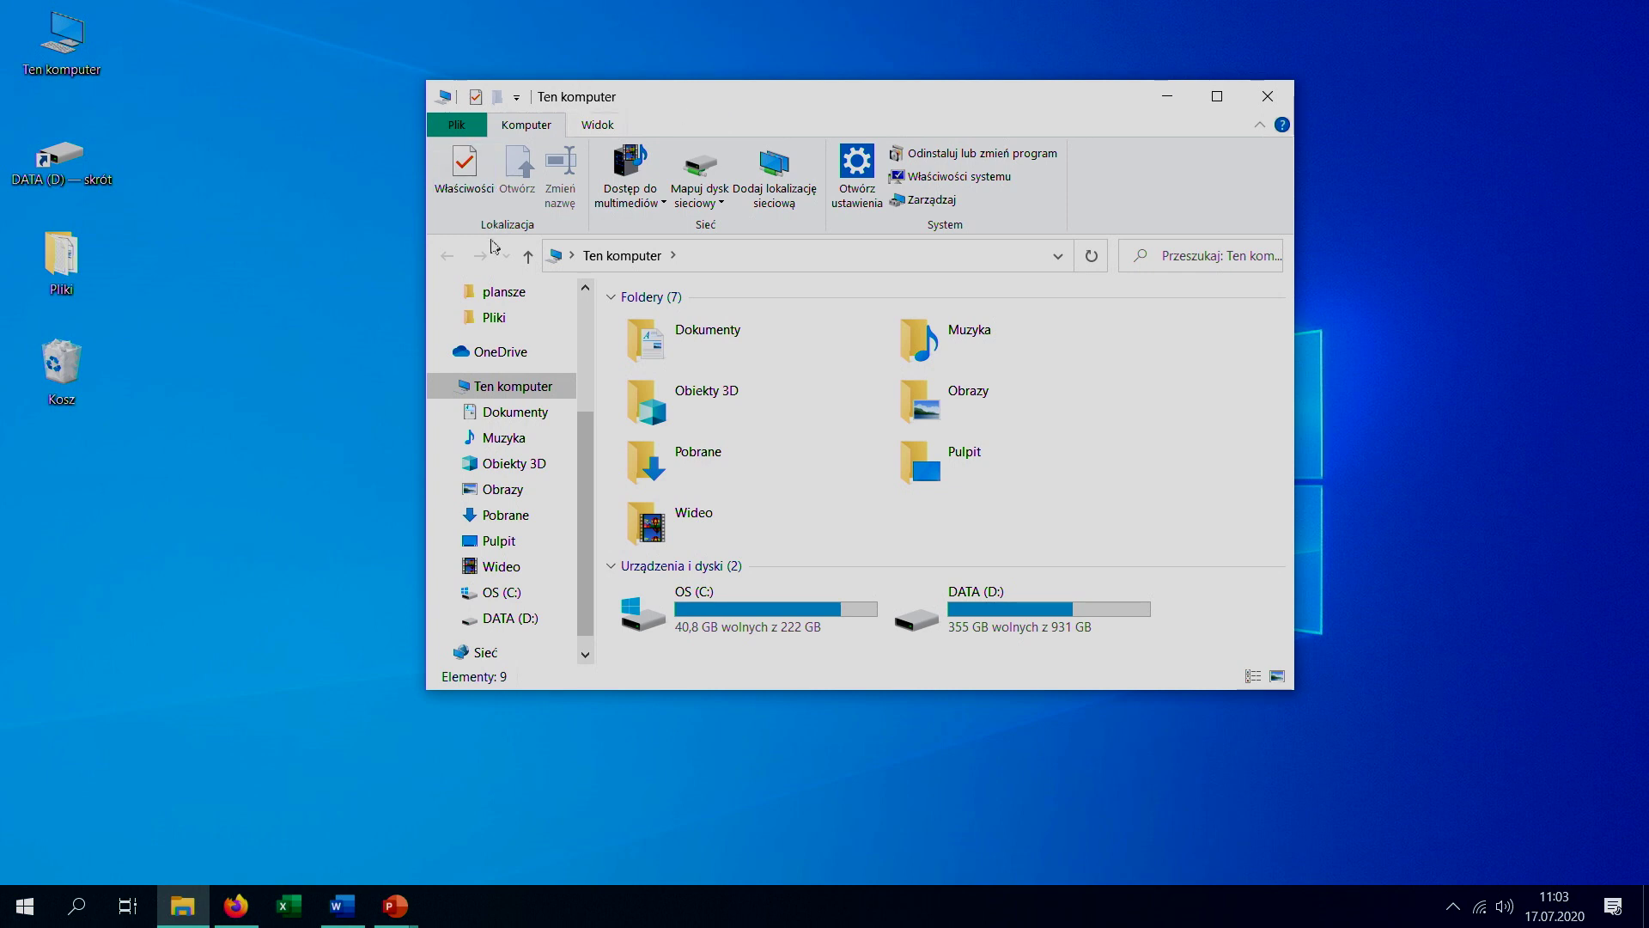
{"action": "left_click", "coordinate": [770, 601]}
{"action": "key", "text": "Right"}
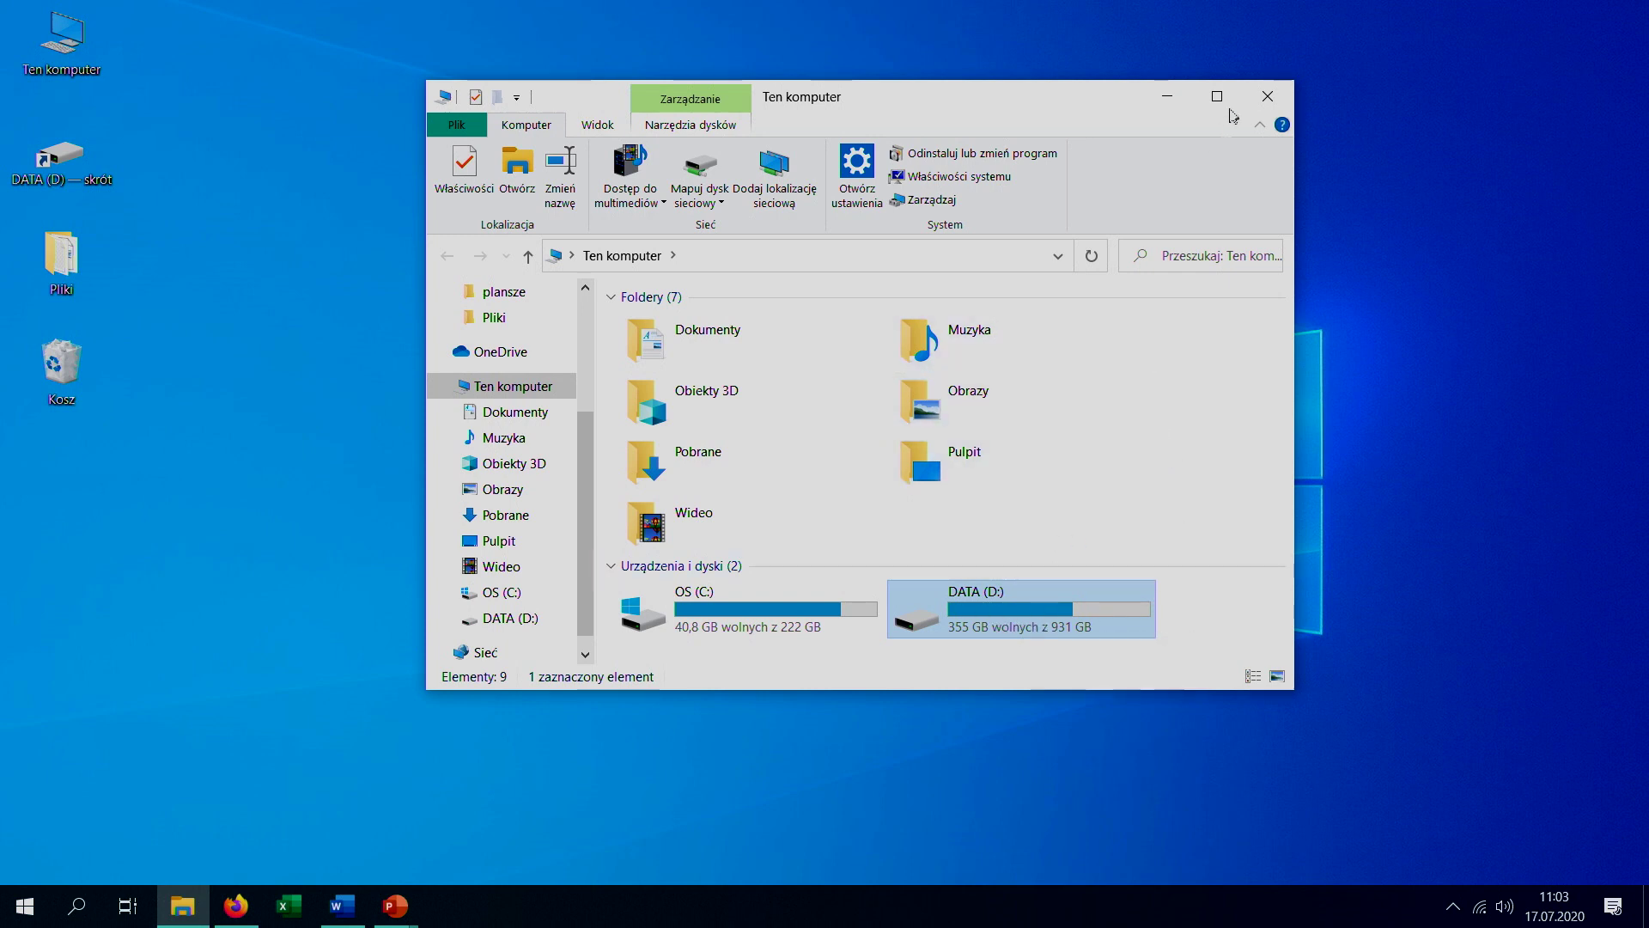
{"action": "left_click", "coordinate": [1267, 96]}
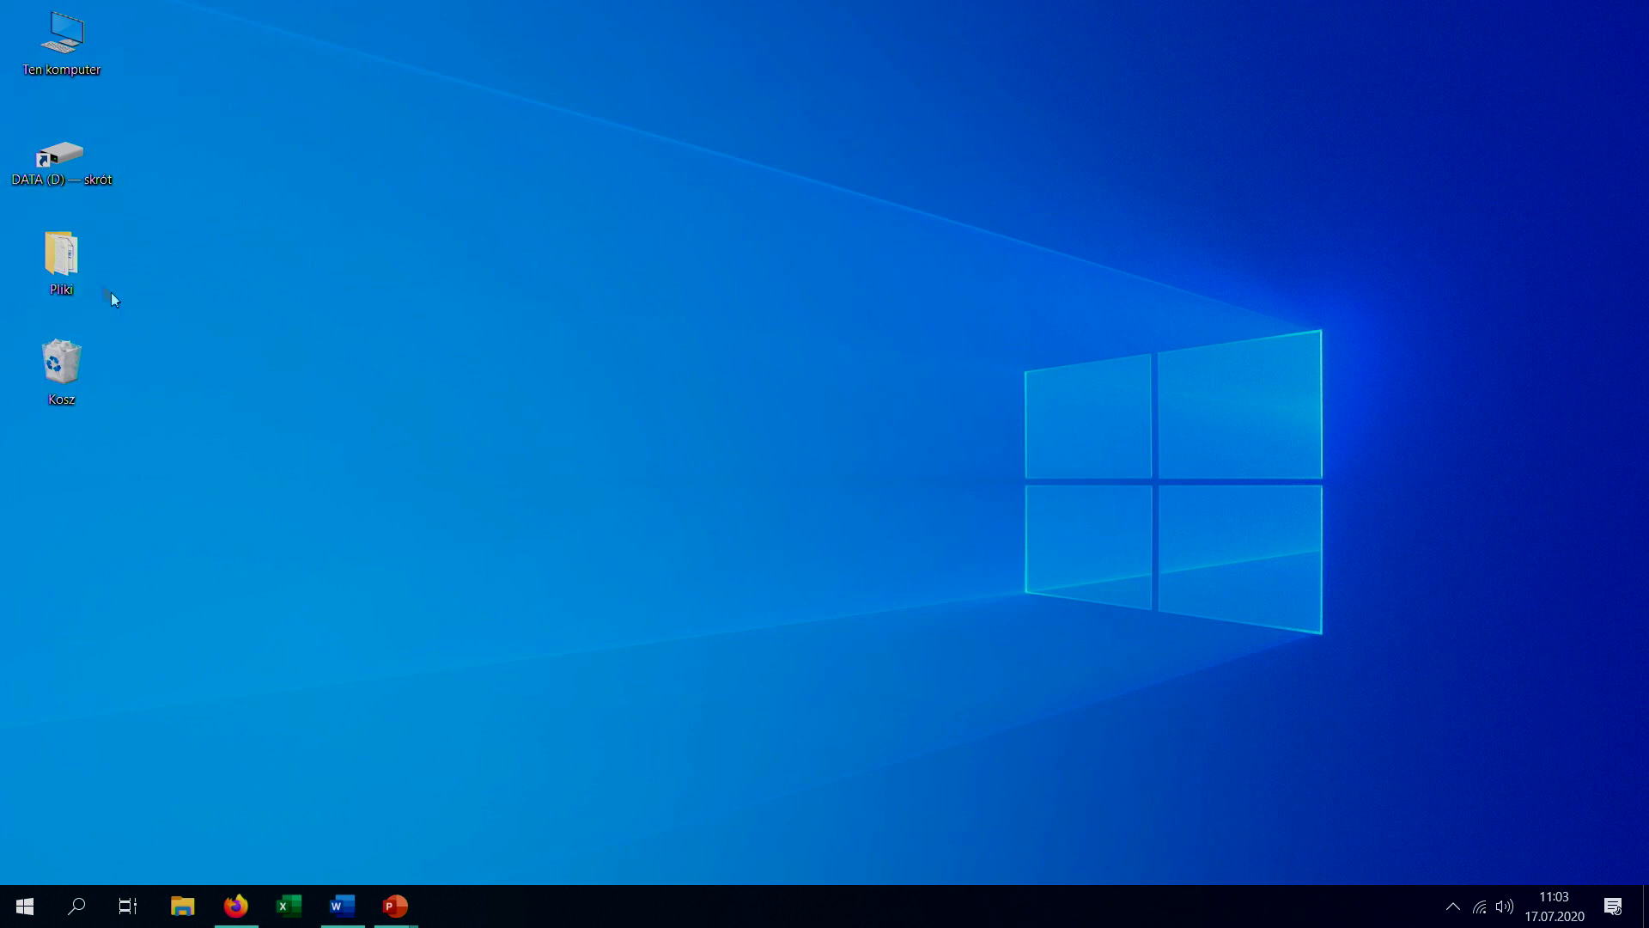
{"action": "left_click", "coordinate": [61, 369]}
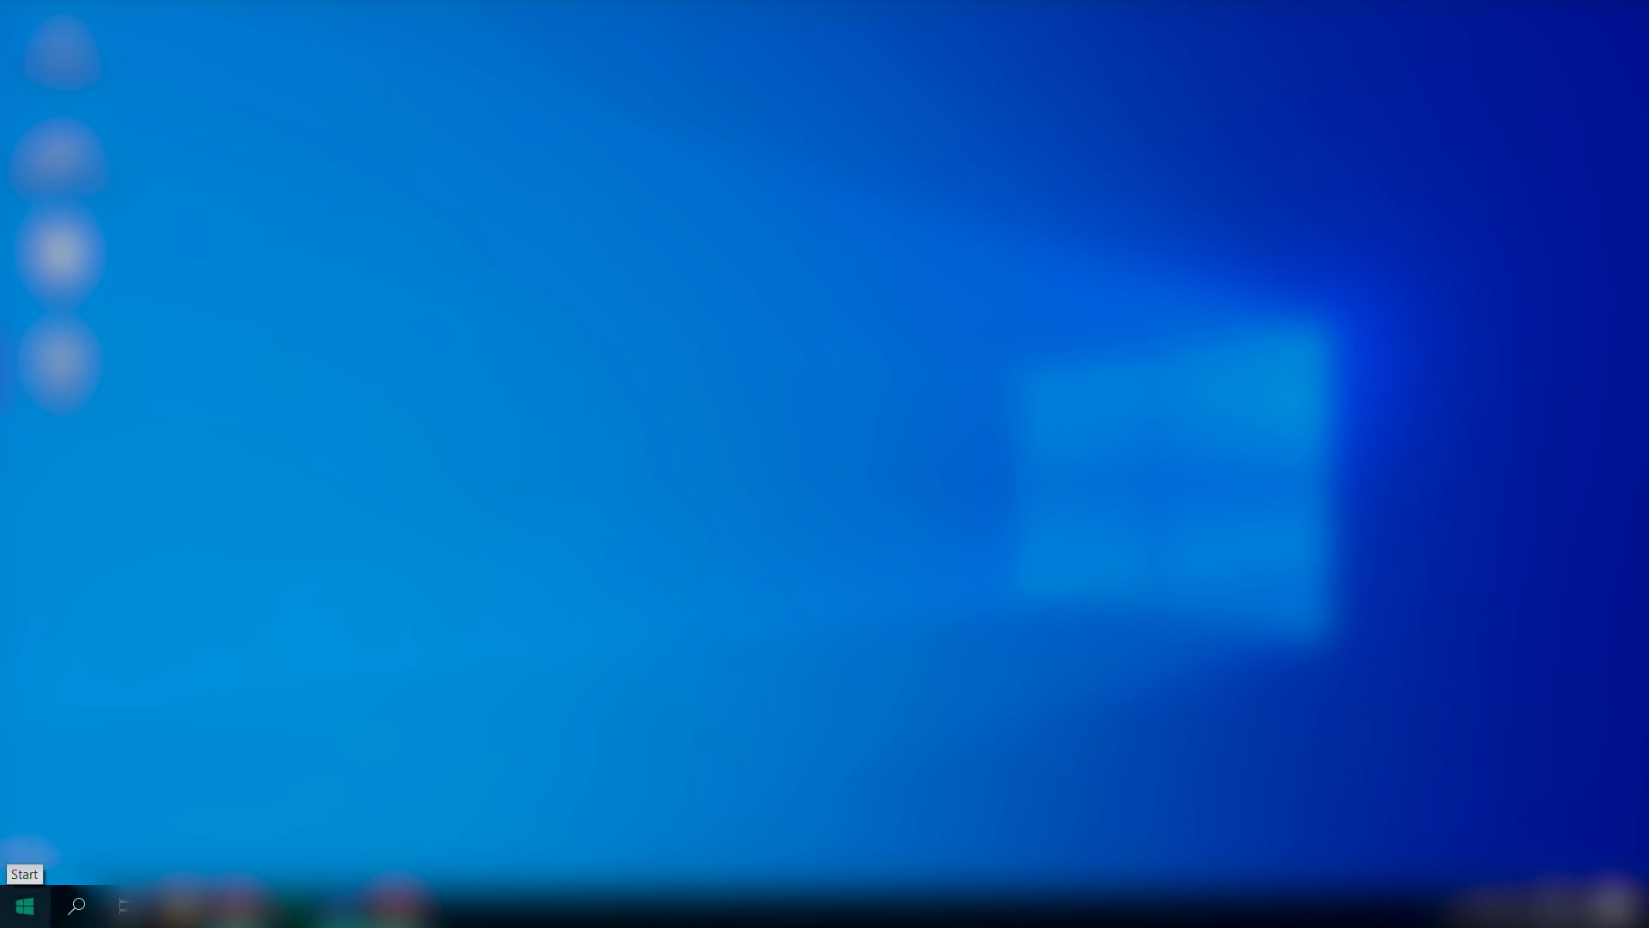
Open the Pogoda app to view the weather forecast, and close it.
{"action": "left_click", "coordinate": [26, 909]}
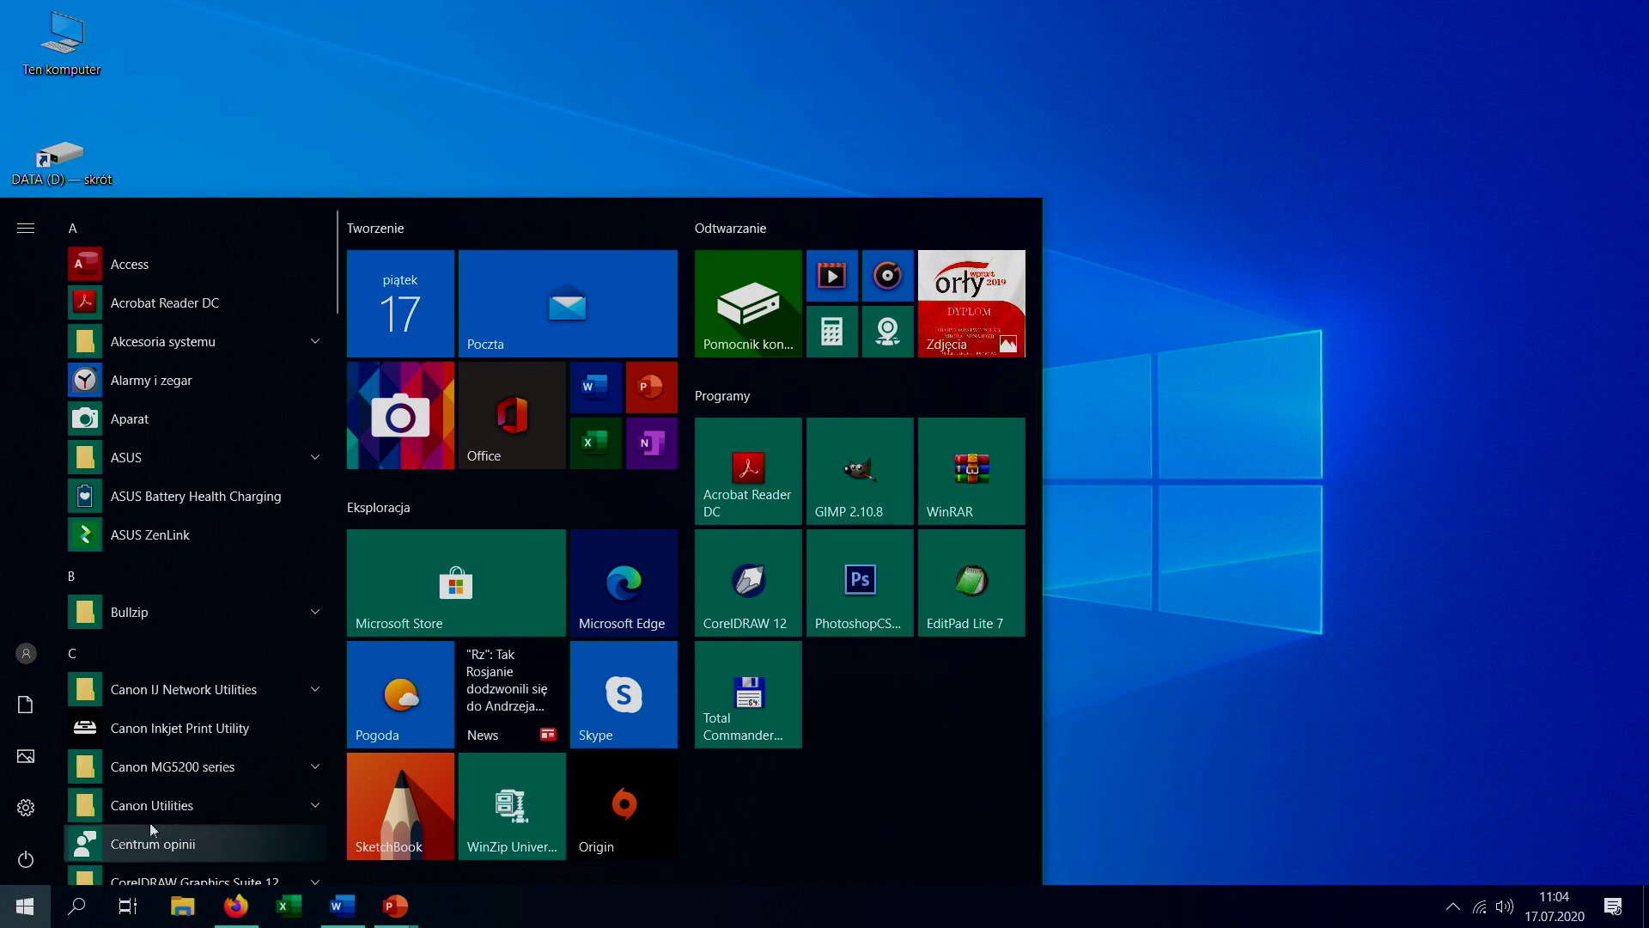
{"action": "left_click", "coordinate": [397, 694]}
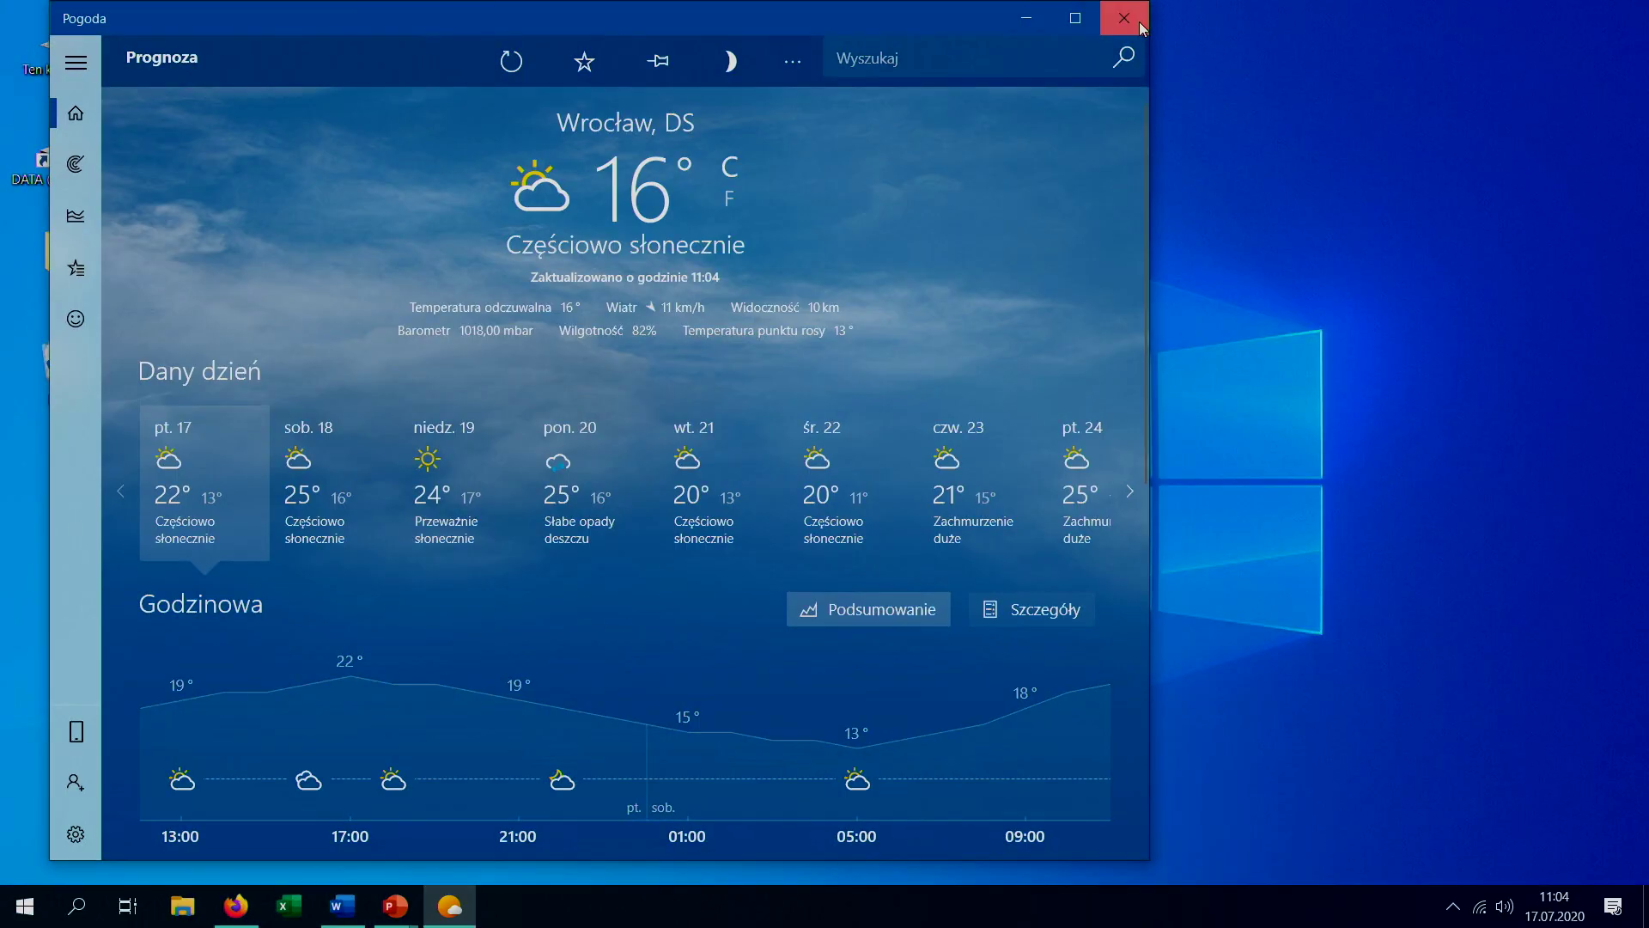
{"action": "left_click", "coordinate": [1136, 19]}
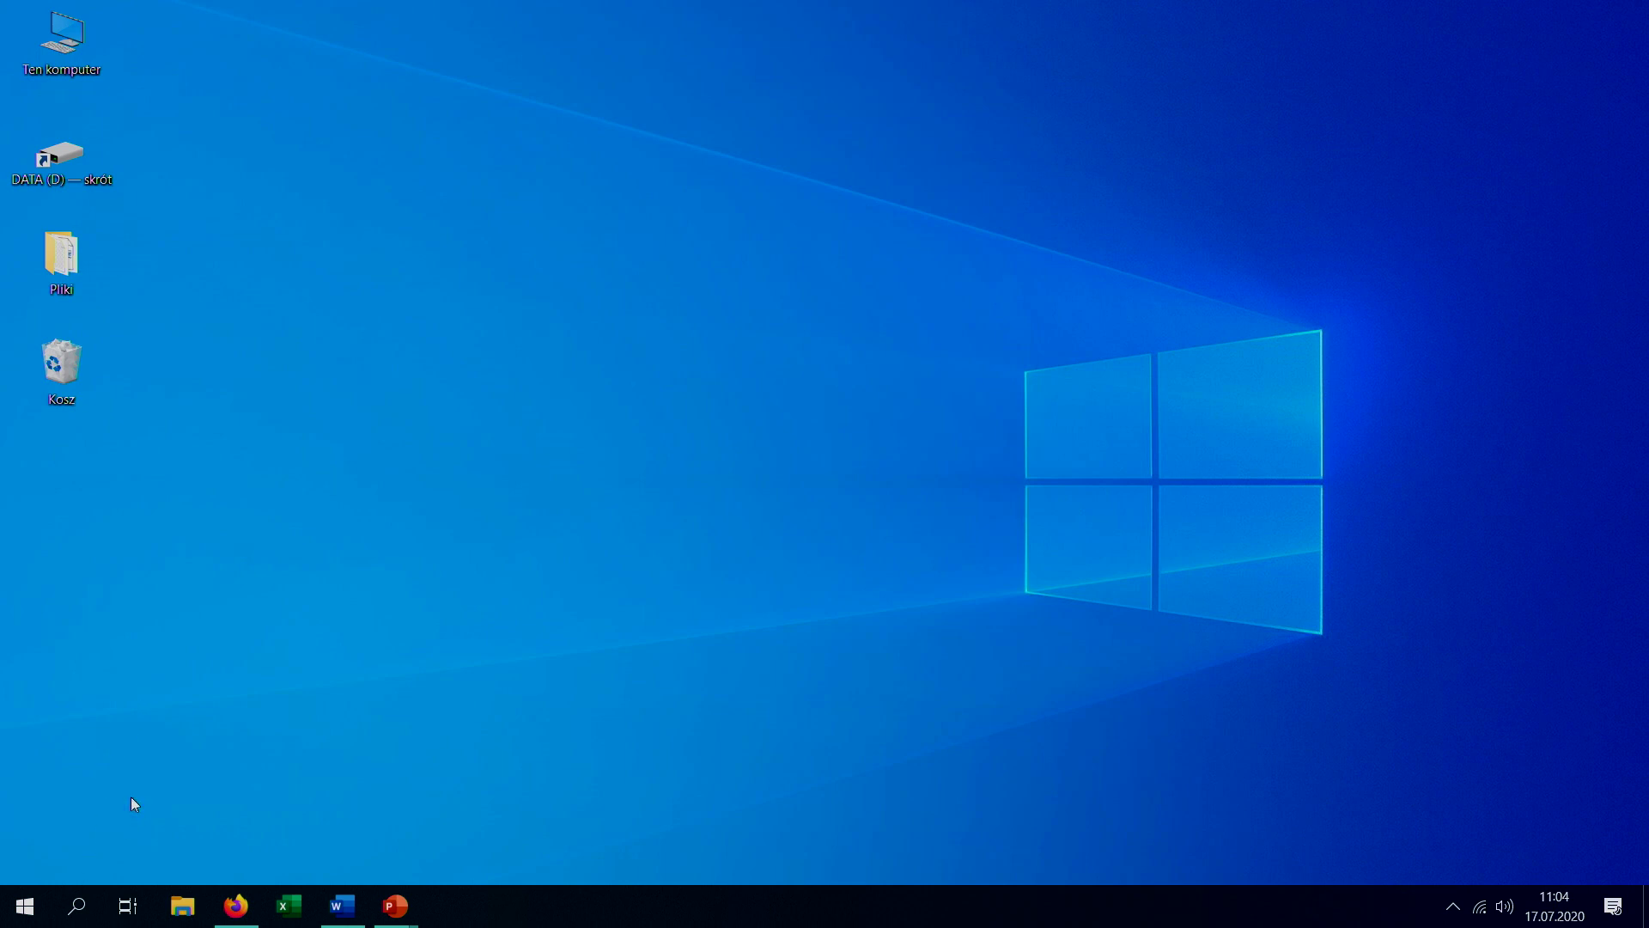
Search Windows for "kalkulator" and open the Kalkulator app.
{"action": "left_click", "coordinate": [80, 908]}
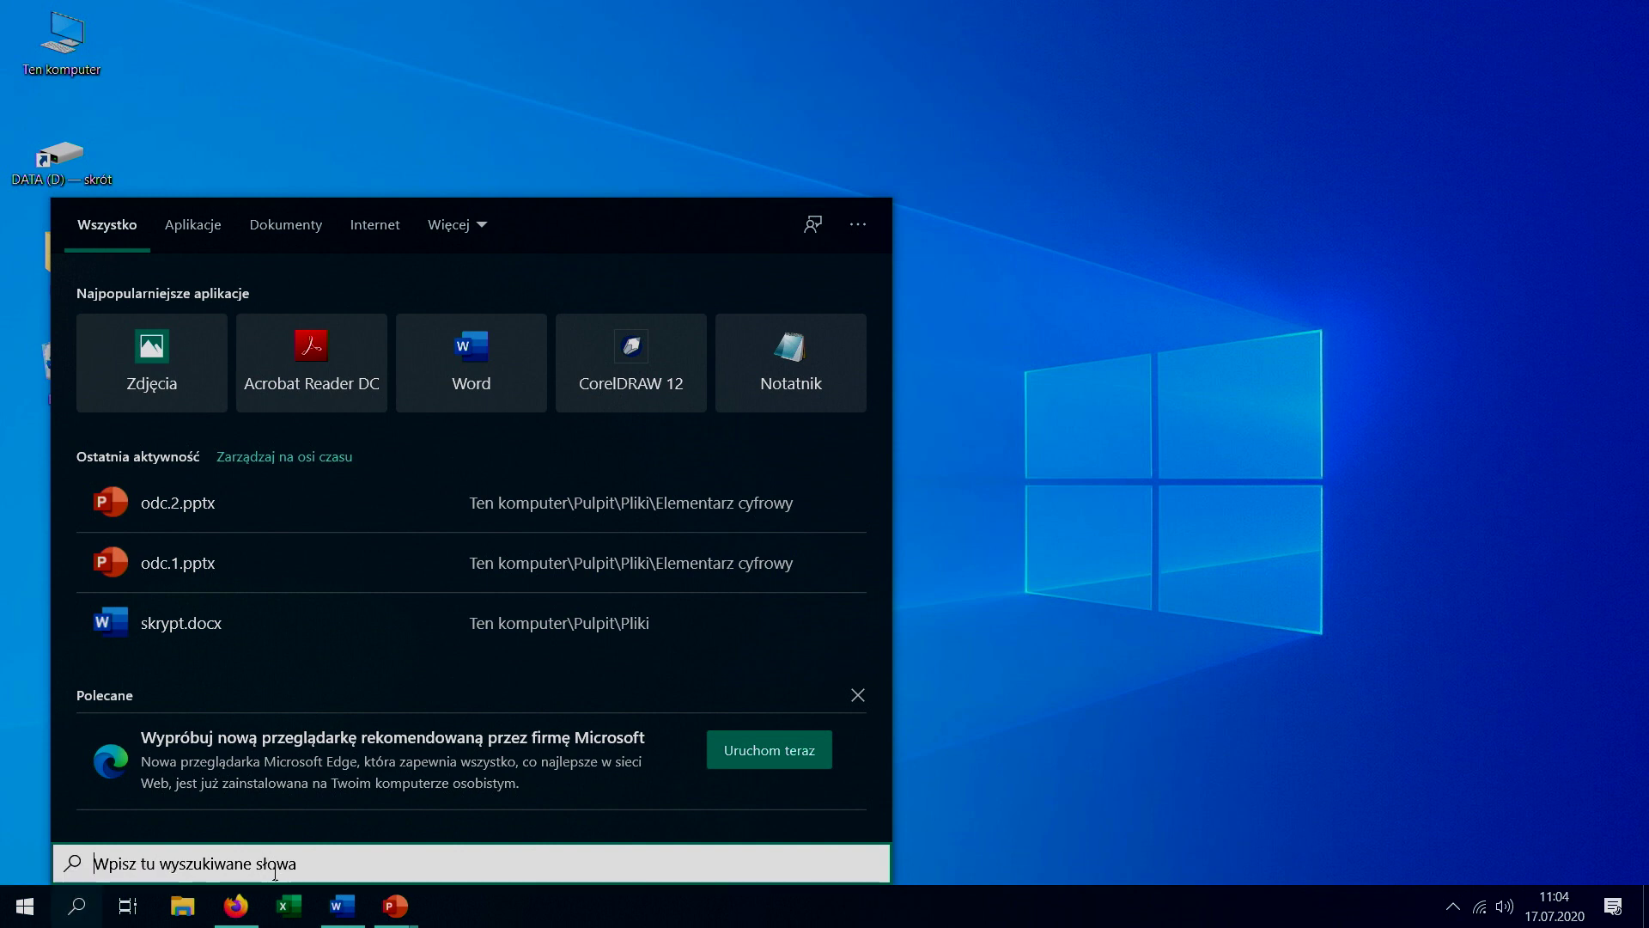
{"action": "type", "text": "kalkulator"}
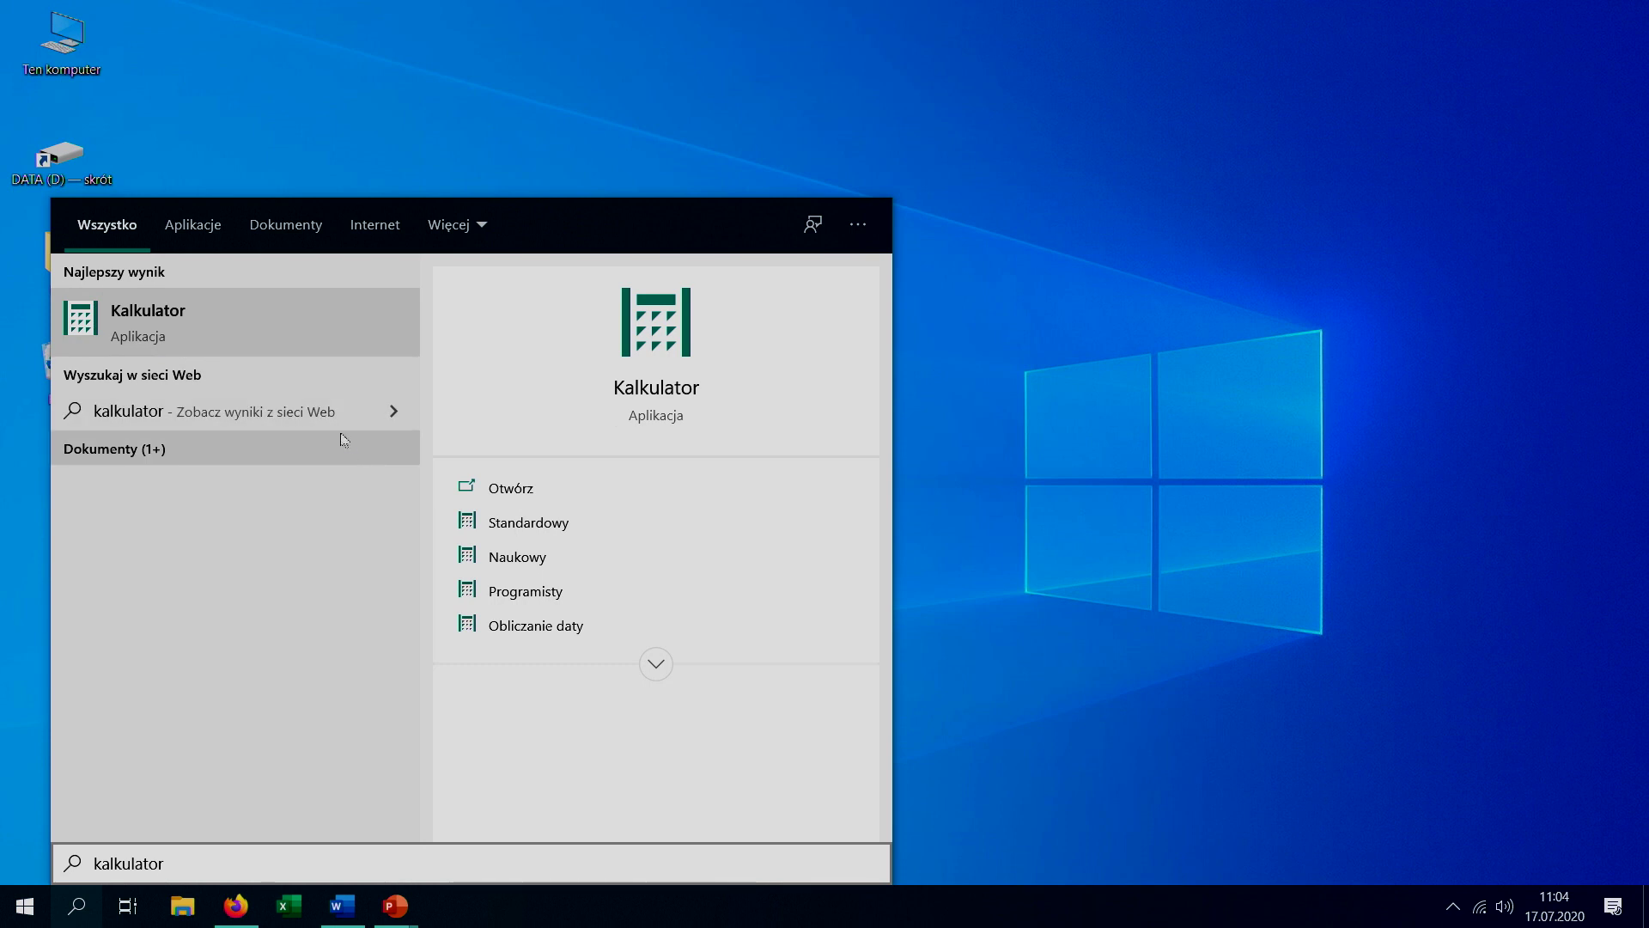
{"action": "left_click", "coordinate": [277, 318]}
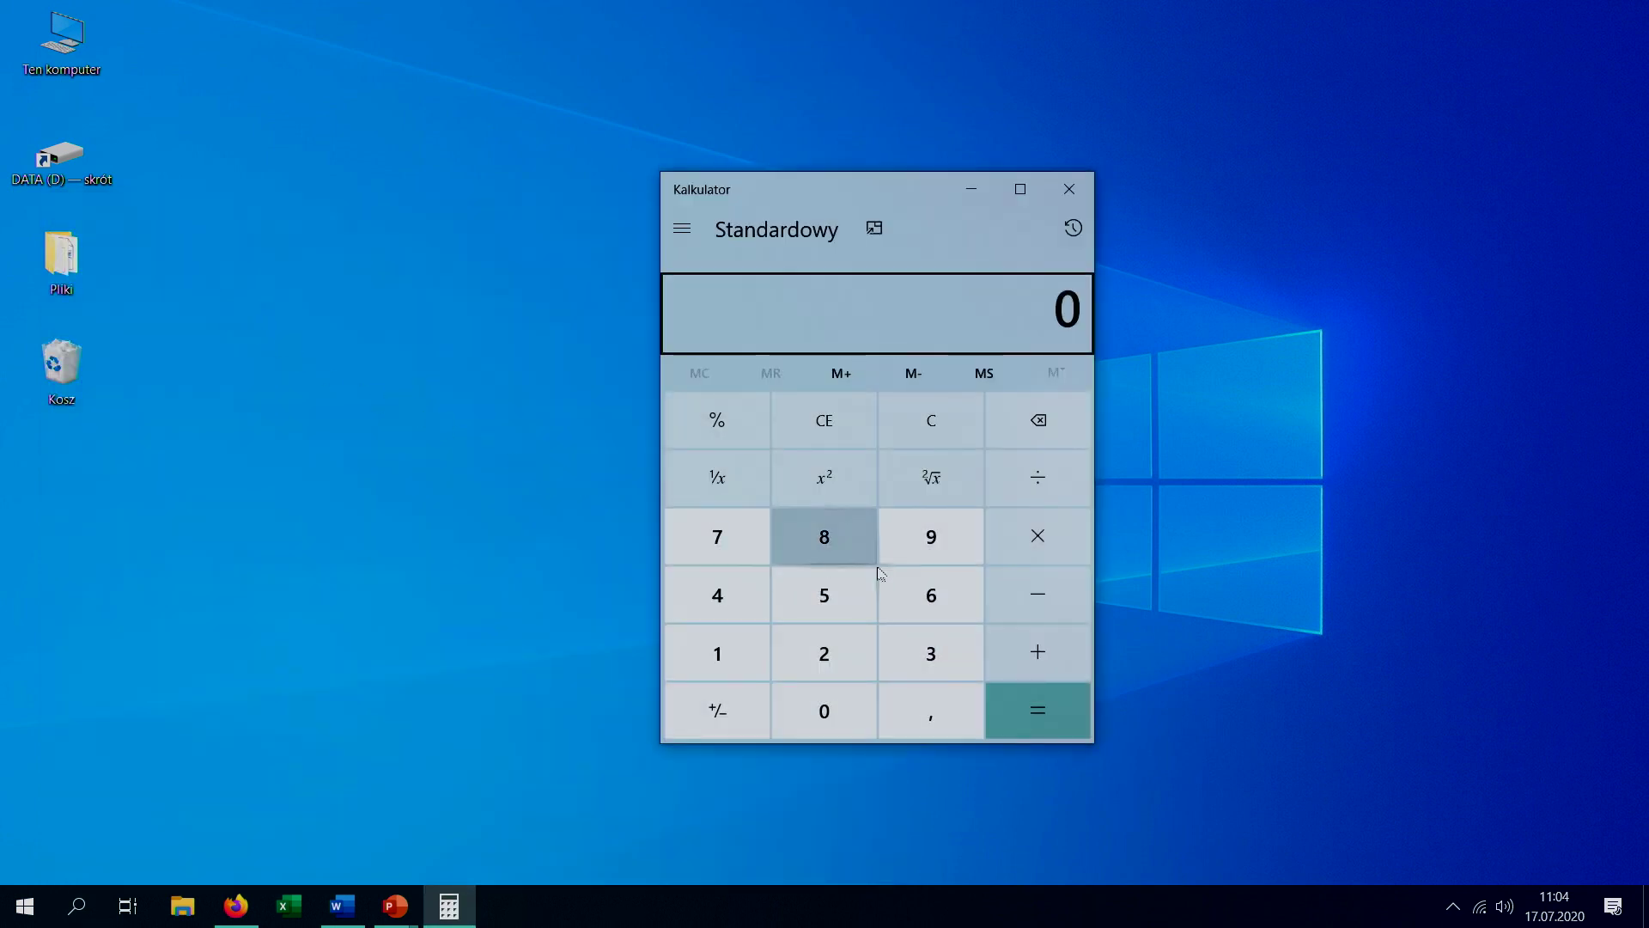
Calculate 20 × 2, subtract 5 from the result, and close the calculator.
{"action": "left_click", "coordinate": [843, 657]}
{"action": "left_click", "coordinate": [842, 698]}
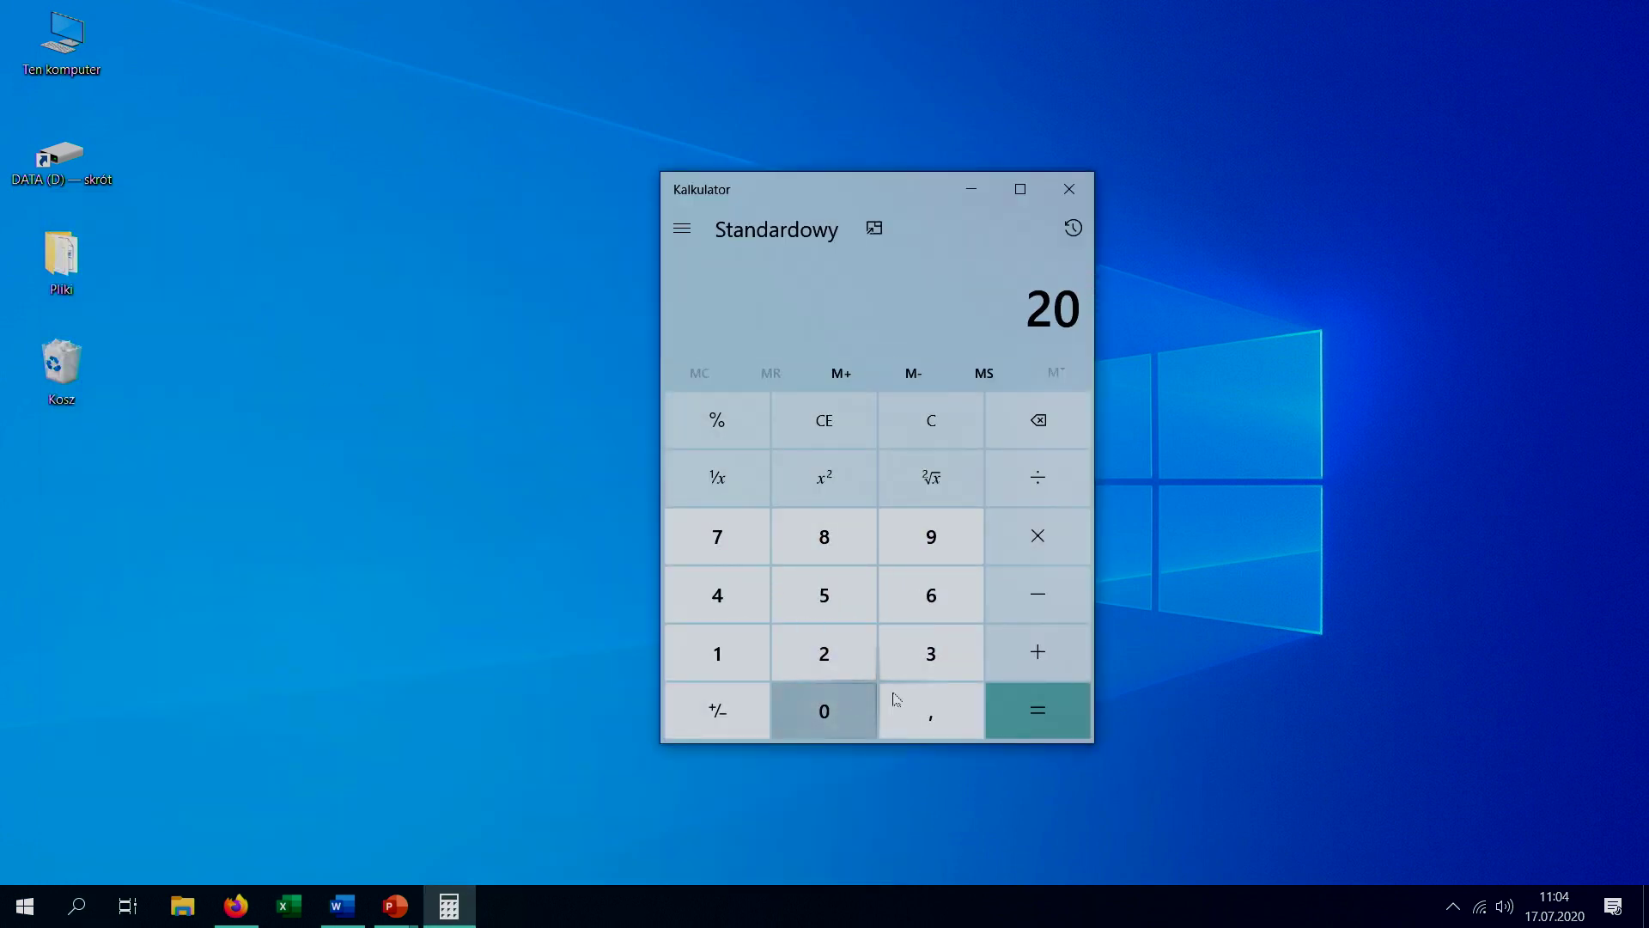
{"action": "left_click", "coordinate": [1061, 522]}
{"action": "left_click", "coordinate": [851, 651]}
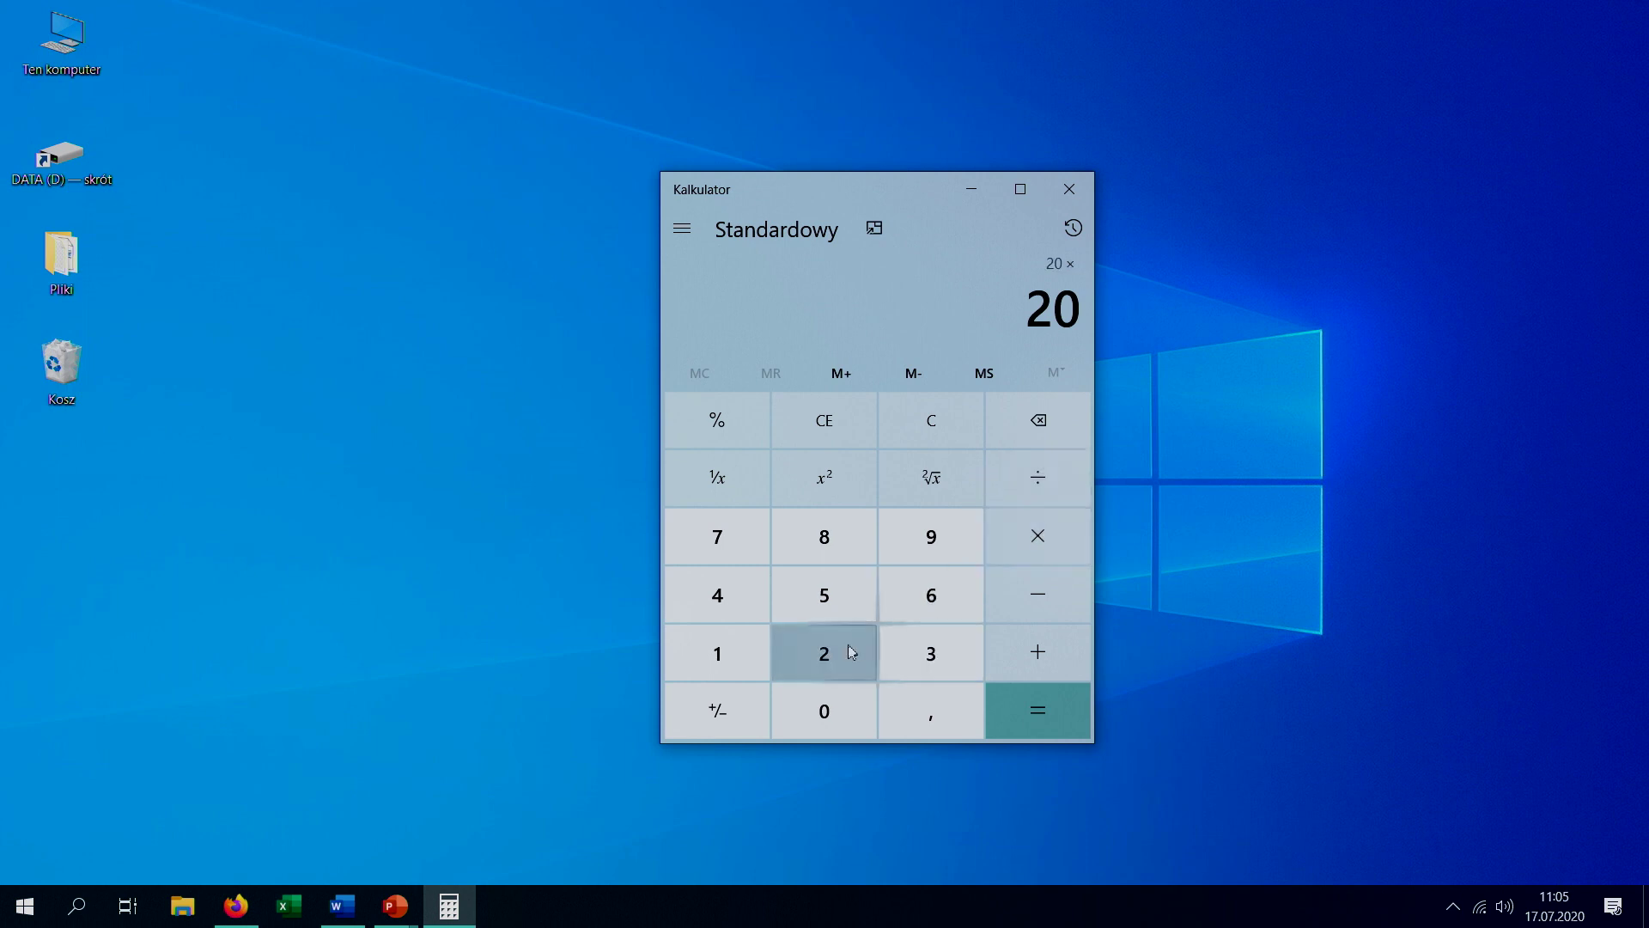
{"action": "left_click", "coordinate": [1035, 718]}
{"action": "left_click", "coordinate": [1036, 606]}
{"action": "left_click", "coordinate": [863, 602]}
{"action": "left_click", "coordinate": [1031, 723]}
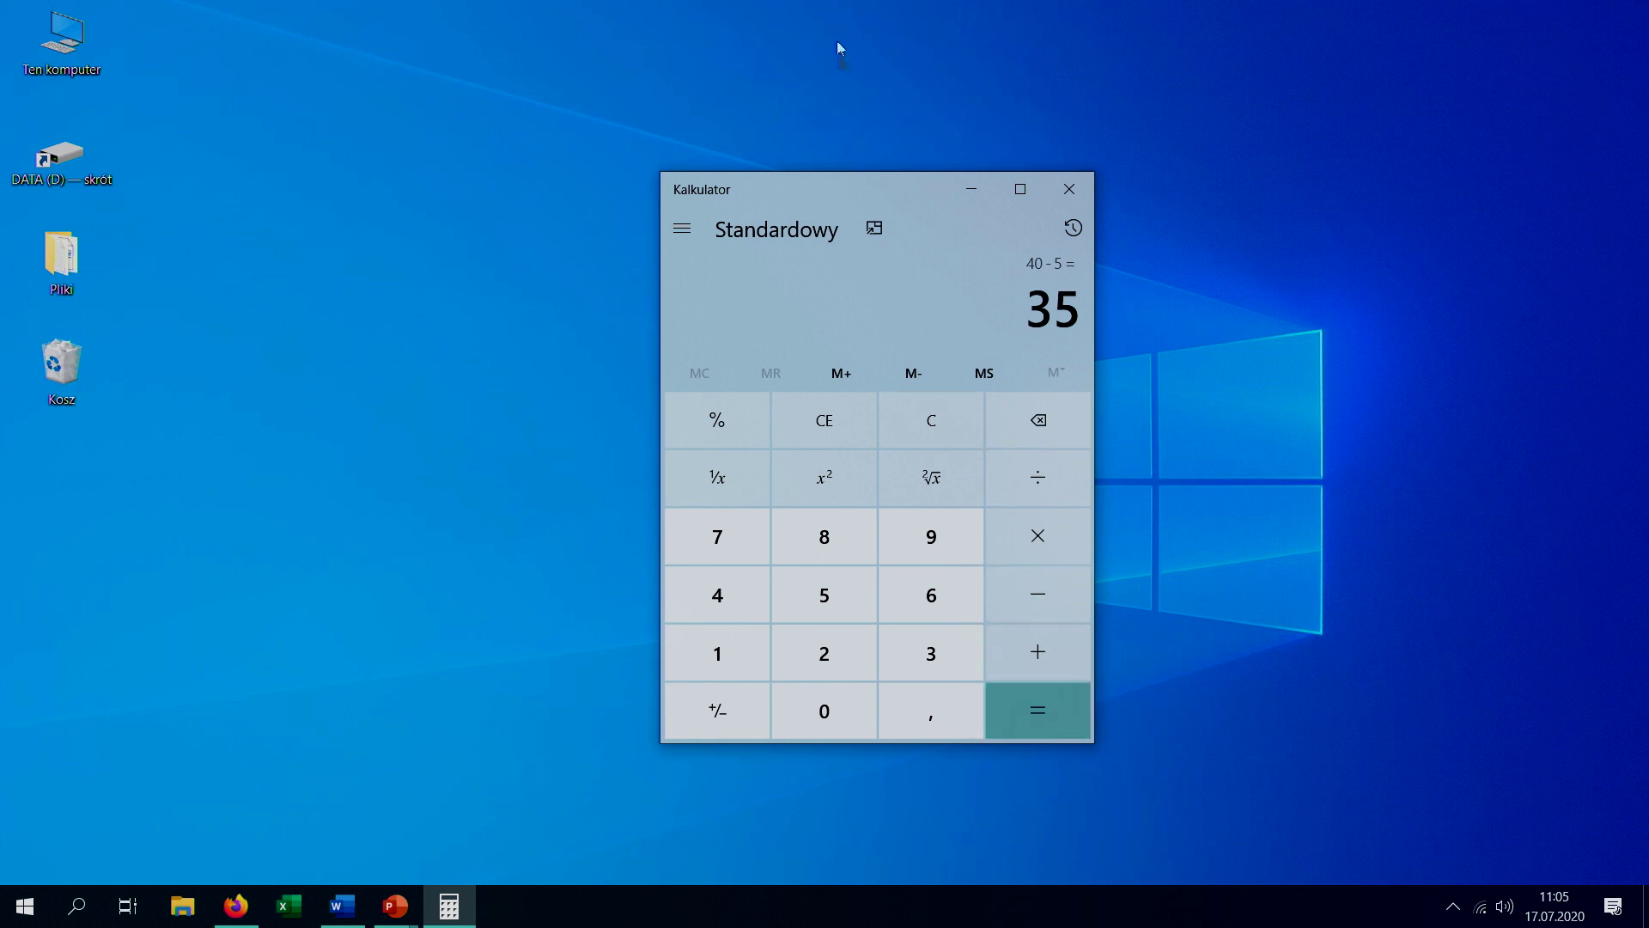
{"action": "left_click", "coordinate": [1070, 190]}
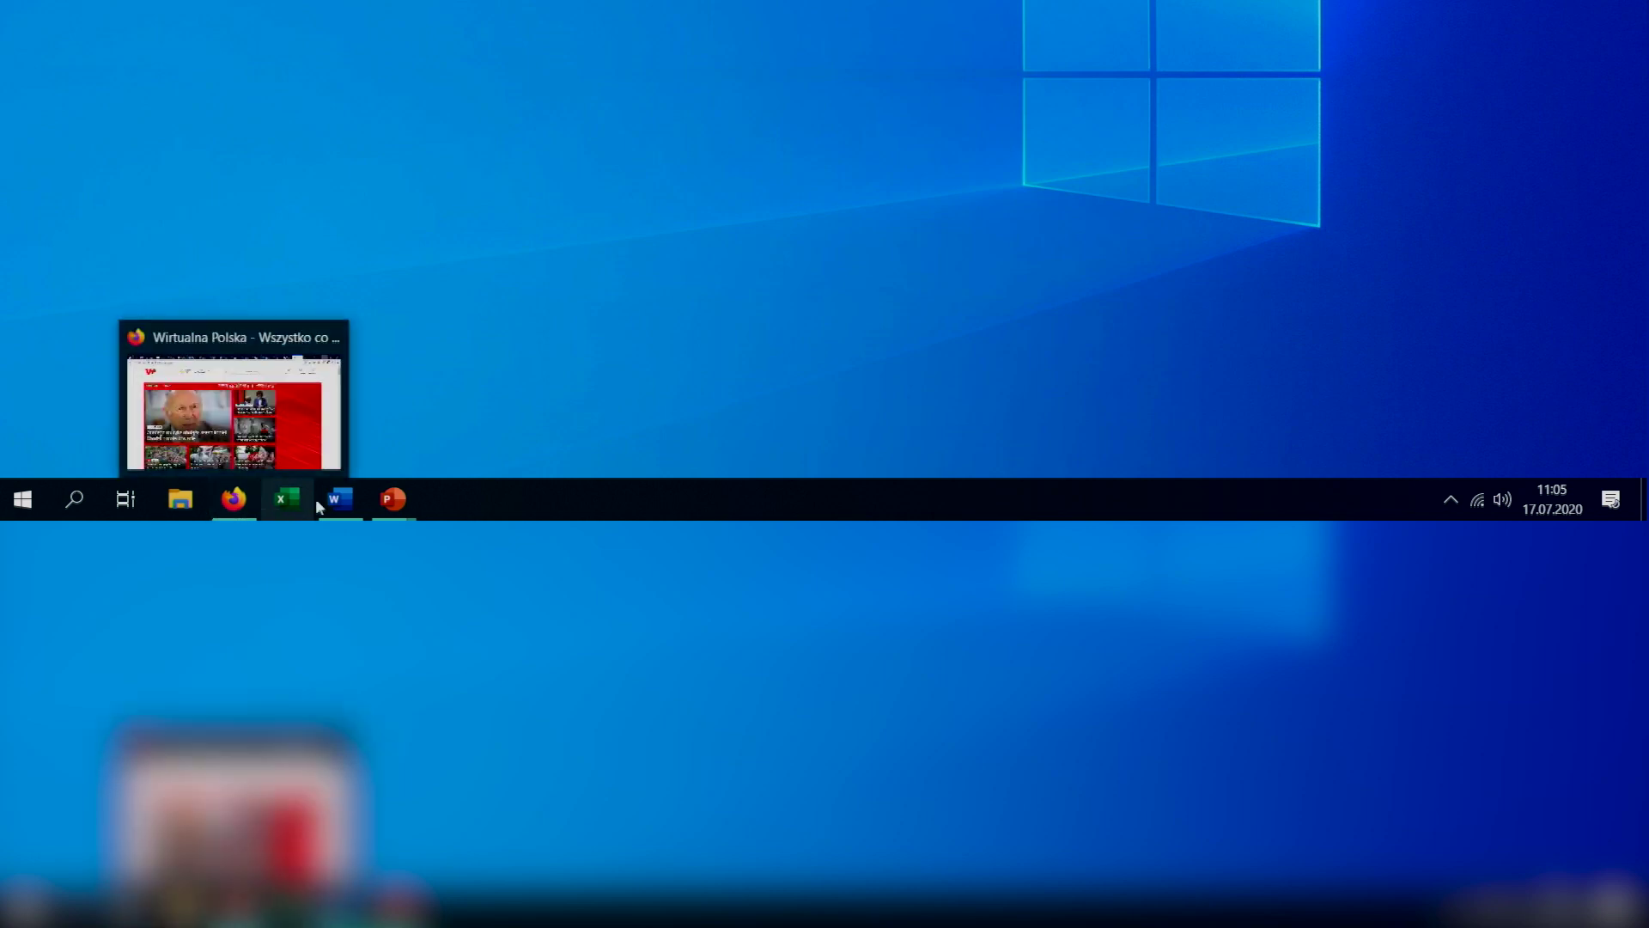
Display the system volume control and dismiss it without changing the level.
{"action": "mouse_move", "coordinate": [394, 498]}
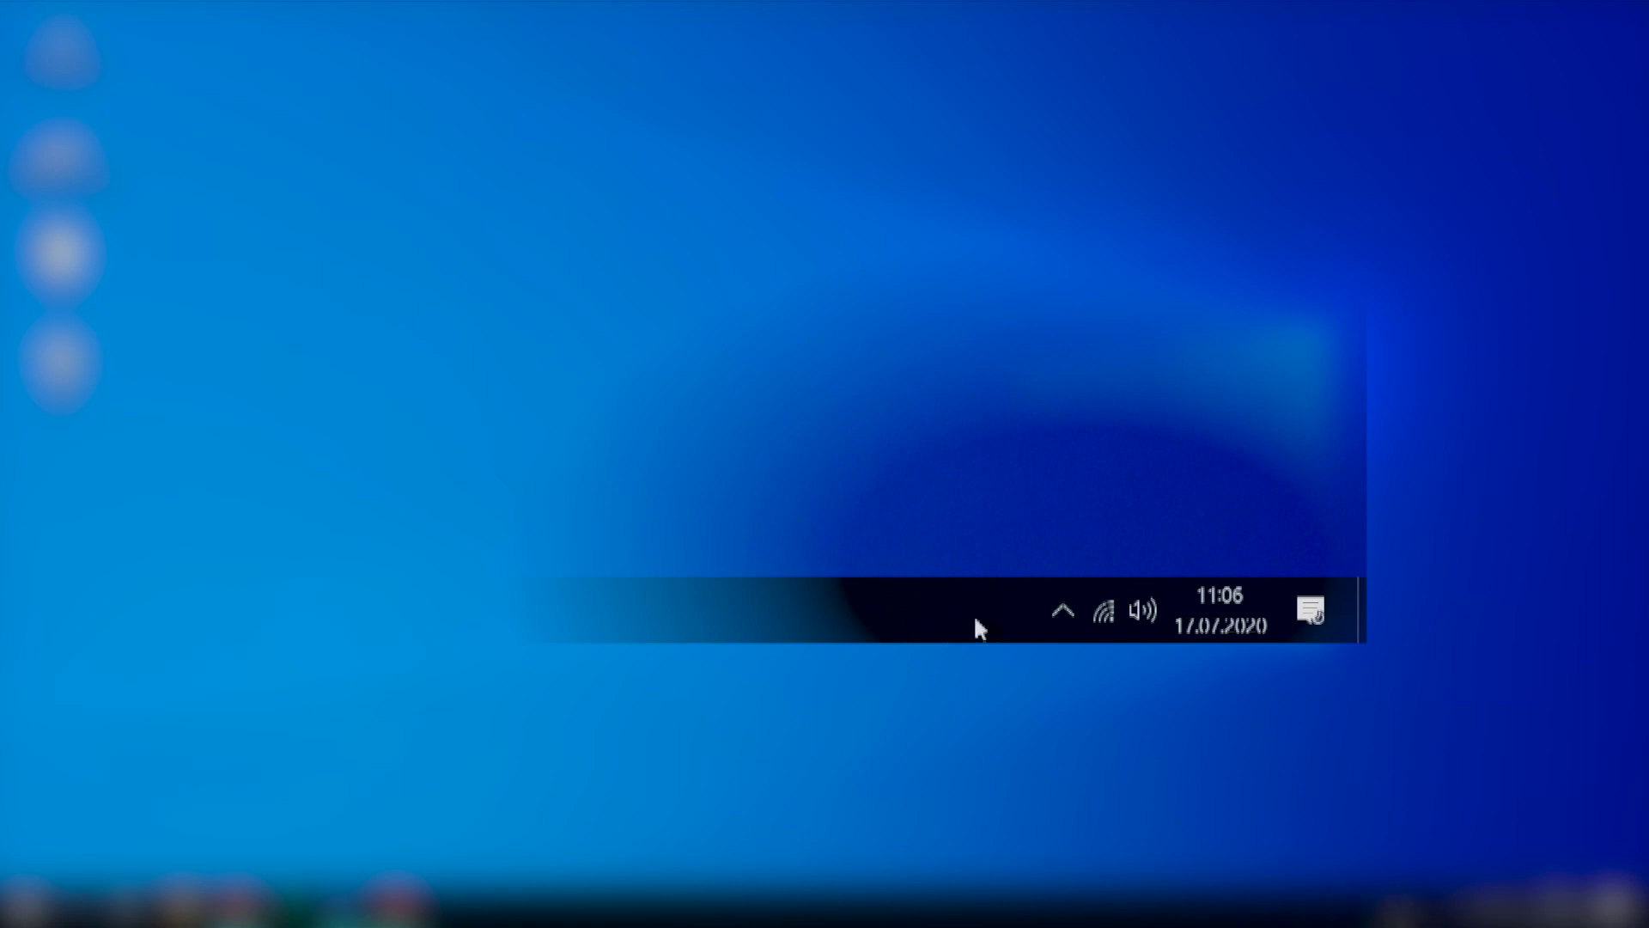
{"action": "left_click", "coordinate": [1135, 605]}
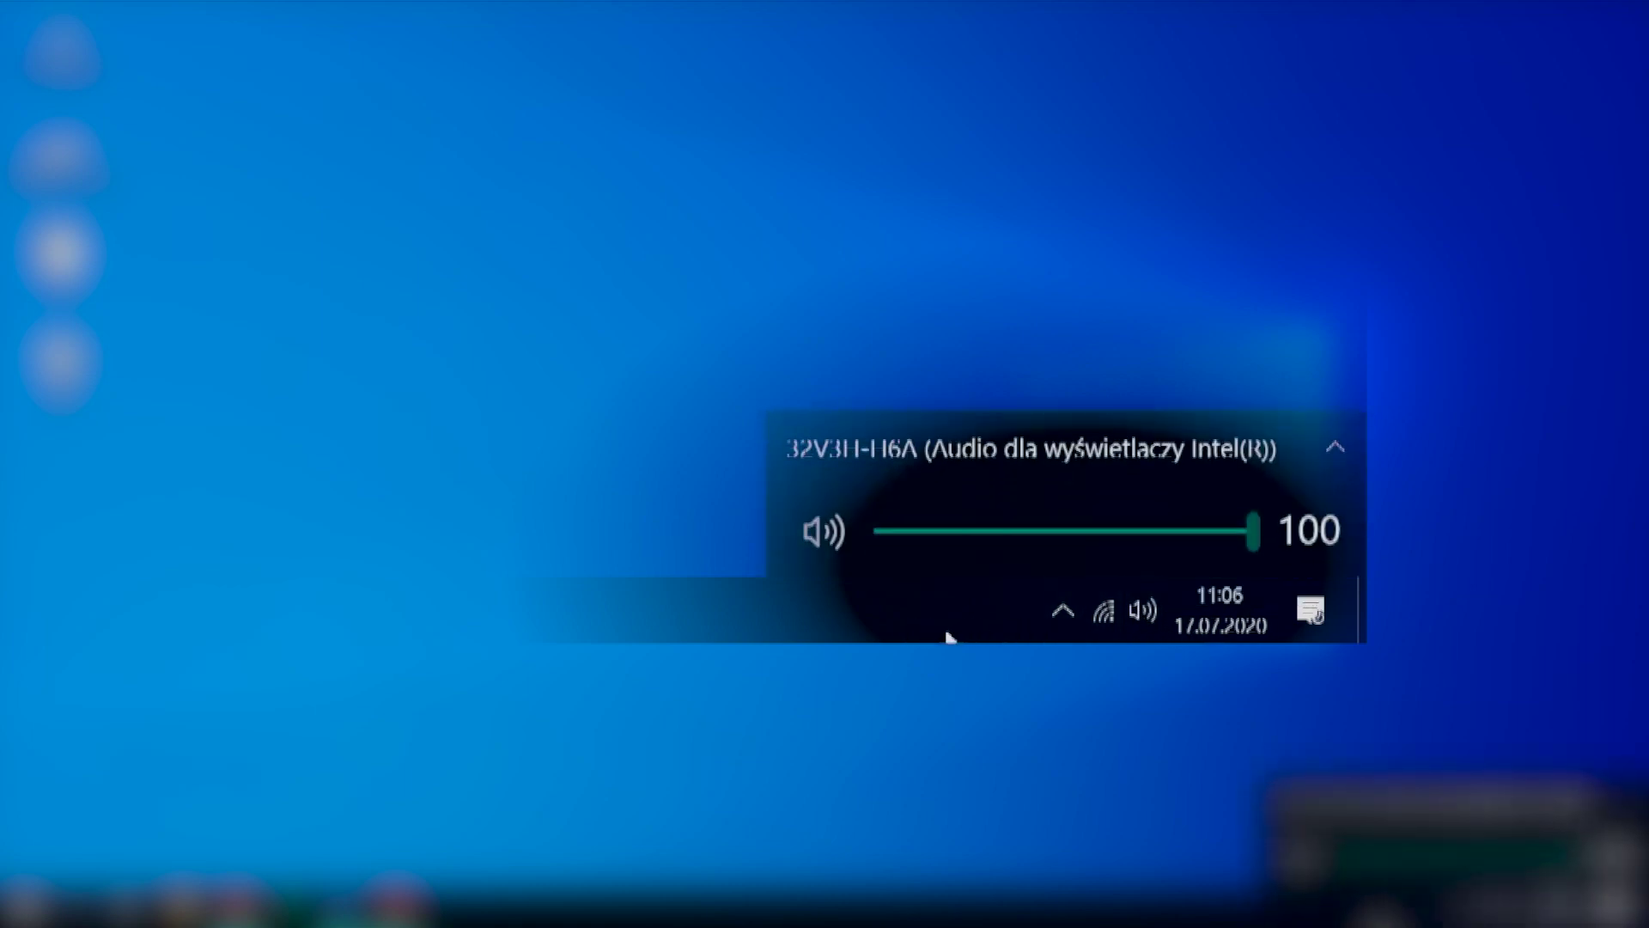
{"action": "left_click", "coordinate": [911, 593]}
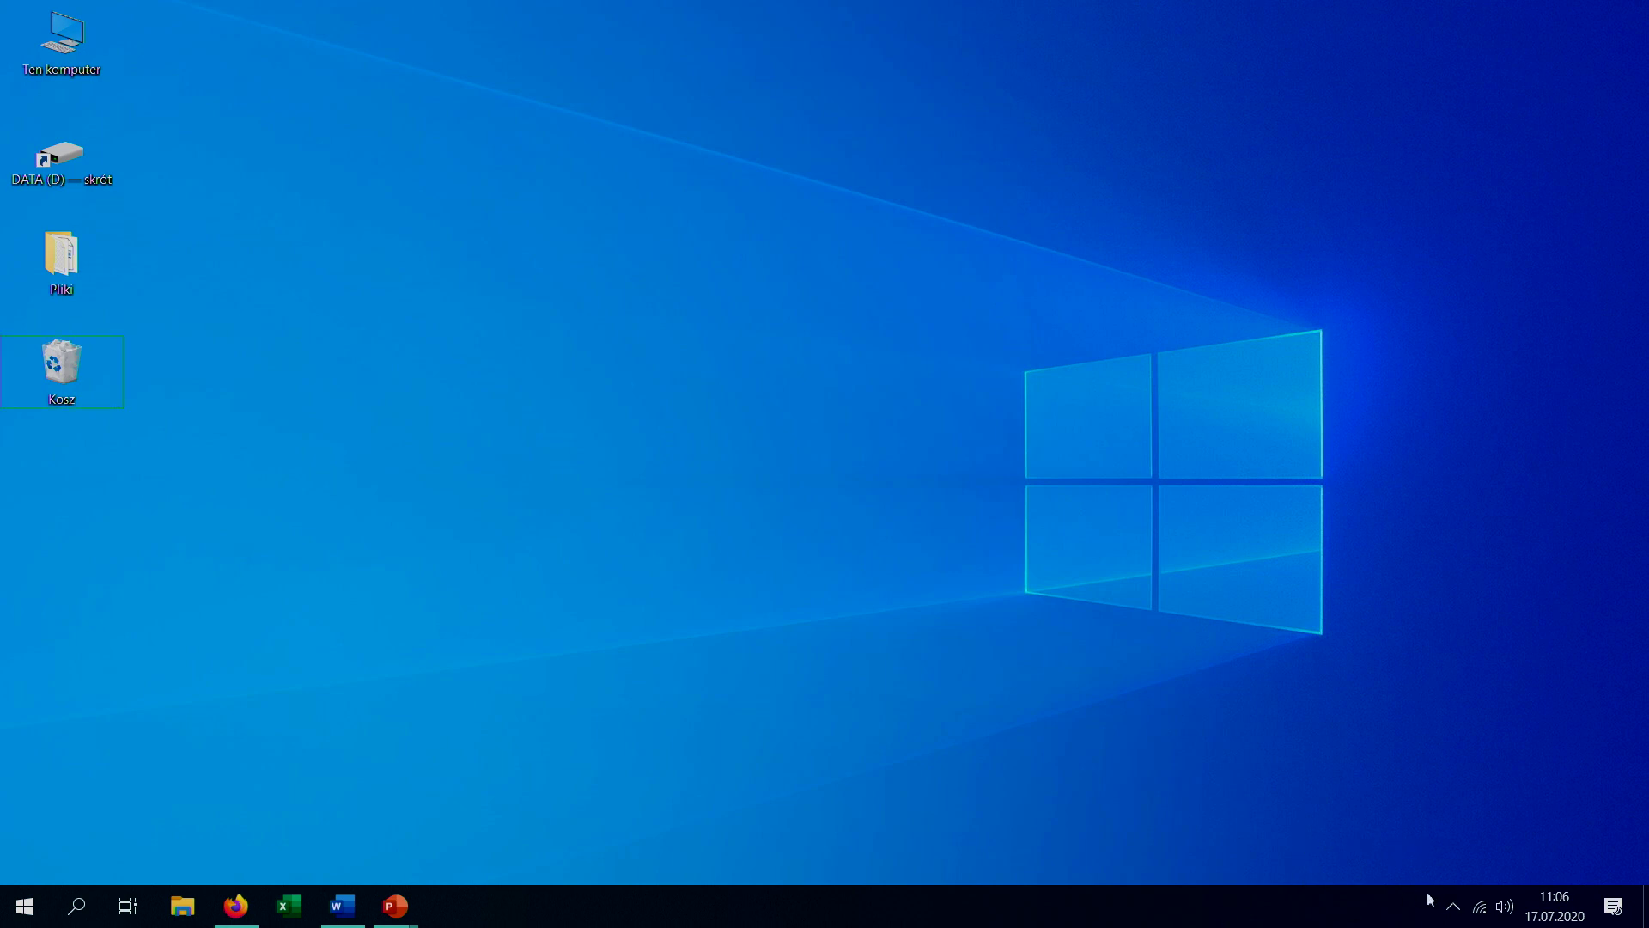
View the system clock's calendar and the notification center, closing each one after viewing.
{"action": "left_click", "coordinate": [1557, 912]}
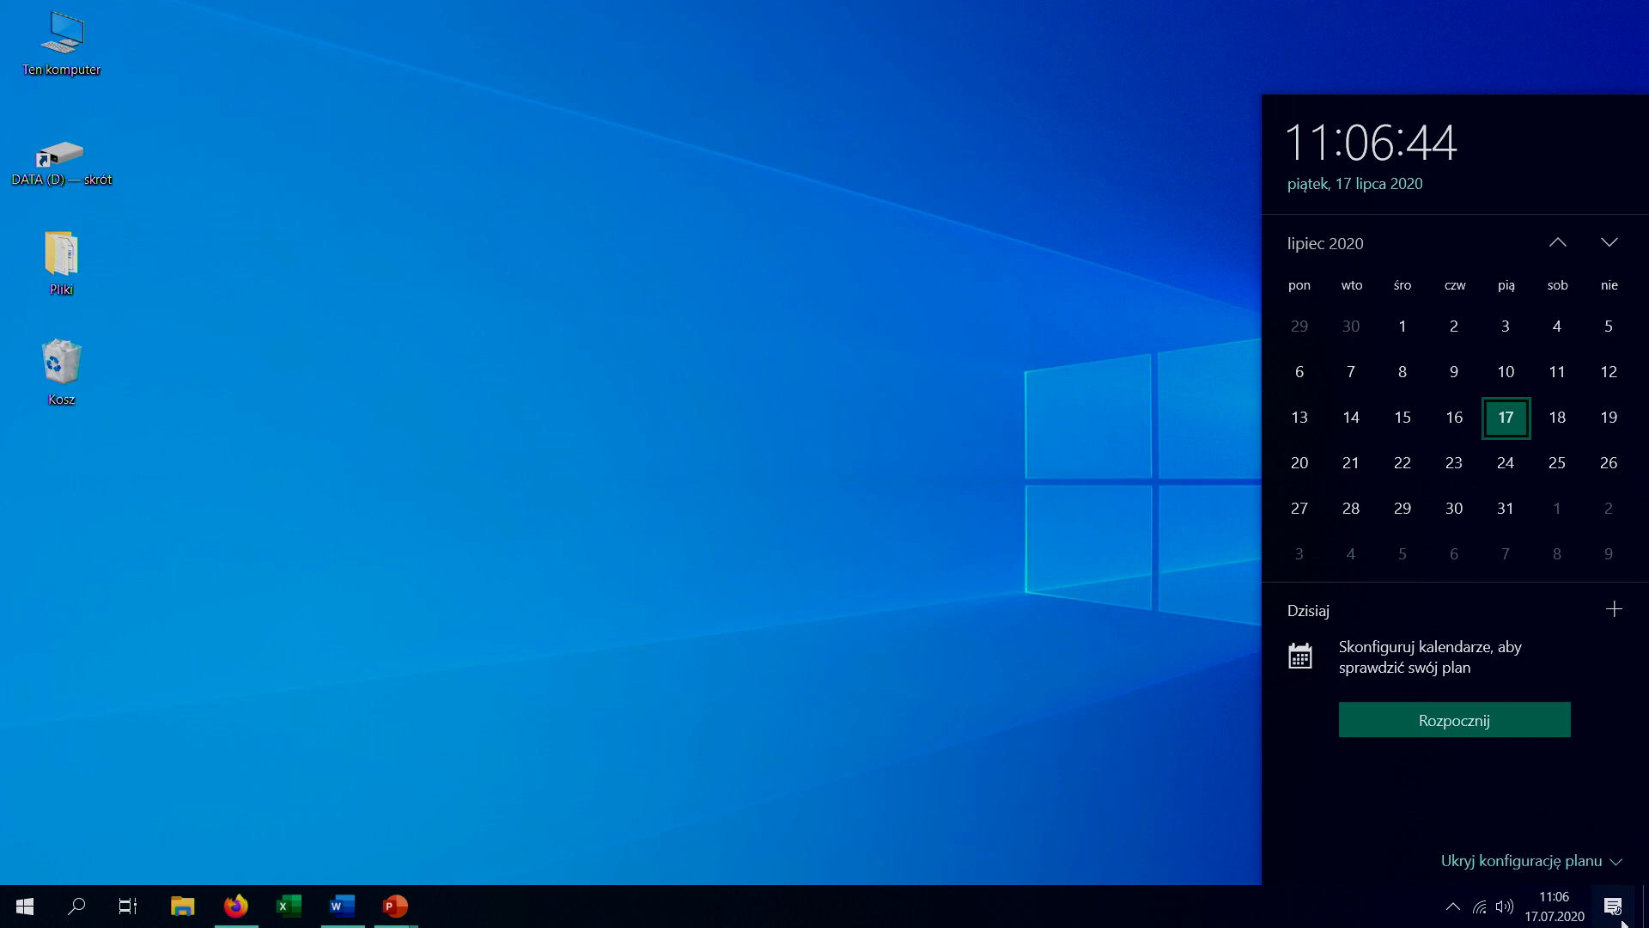
{"action": "left_click", "coordinate": [1145, 799]}
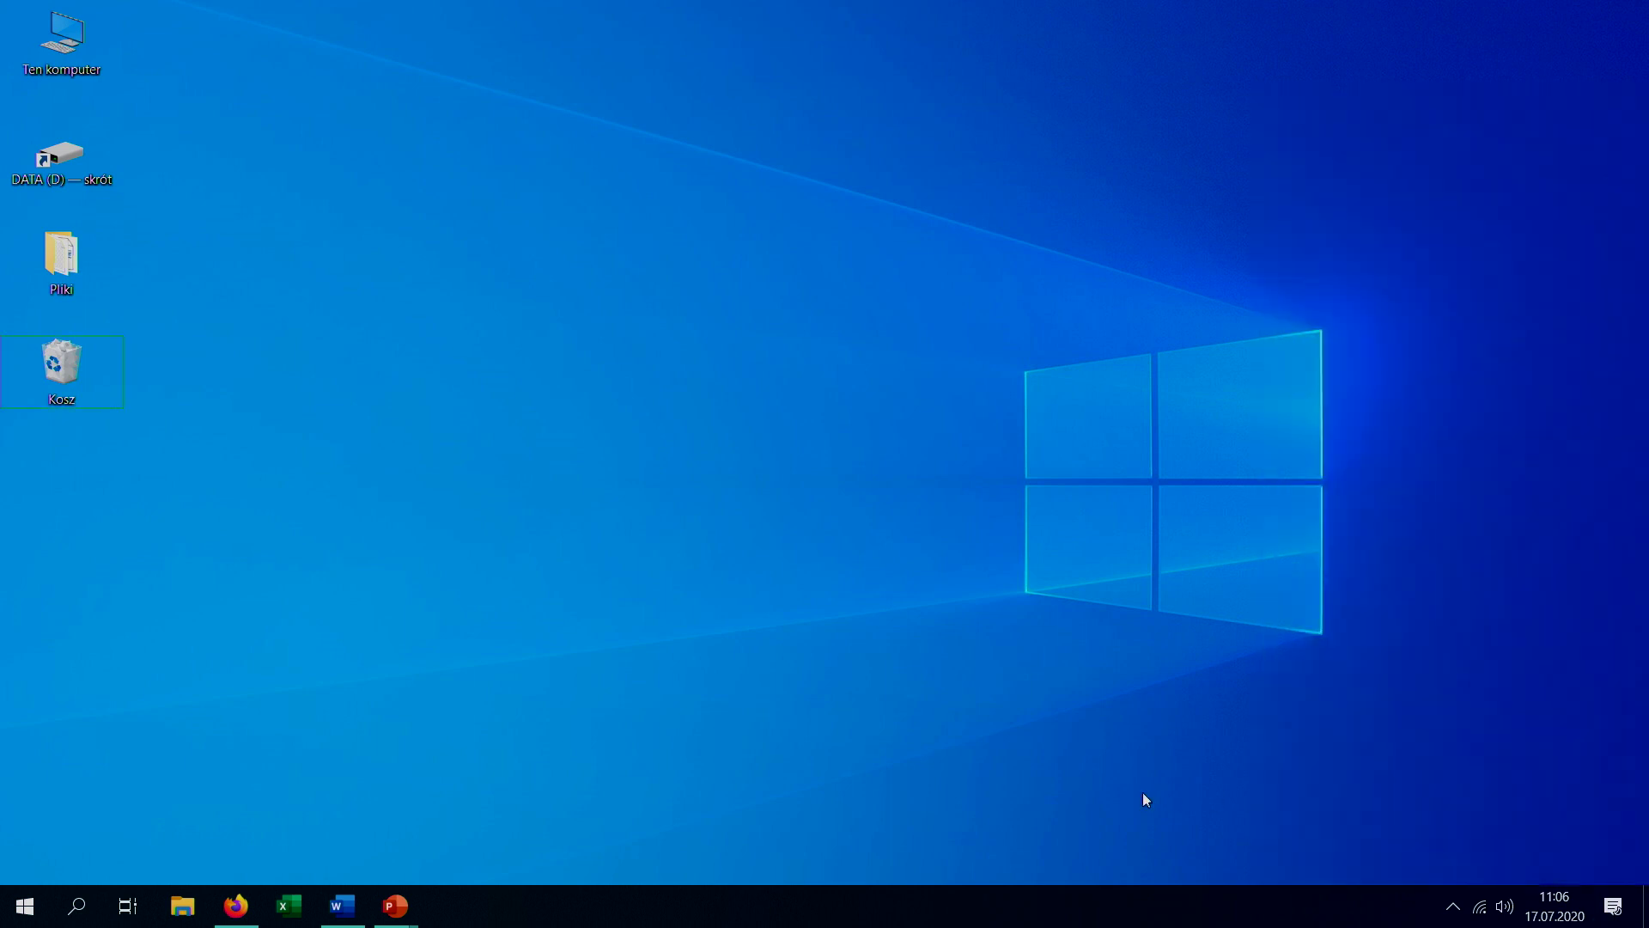
{"action": "left_click", "coordinate": [1613, 908]}
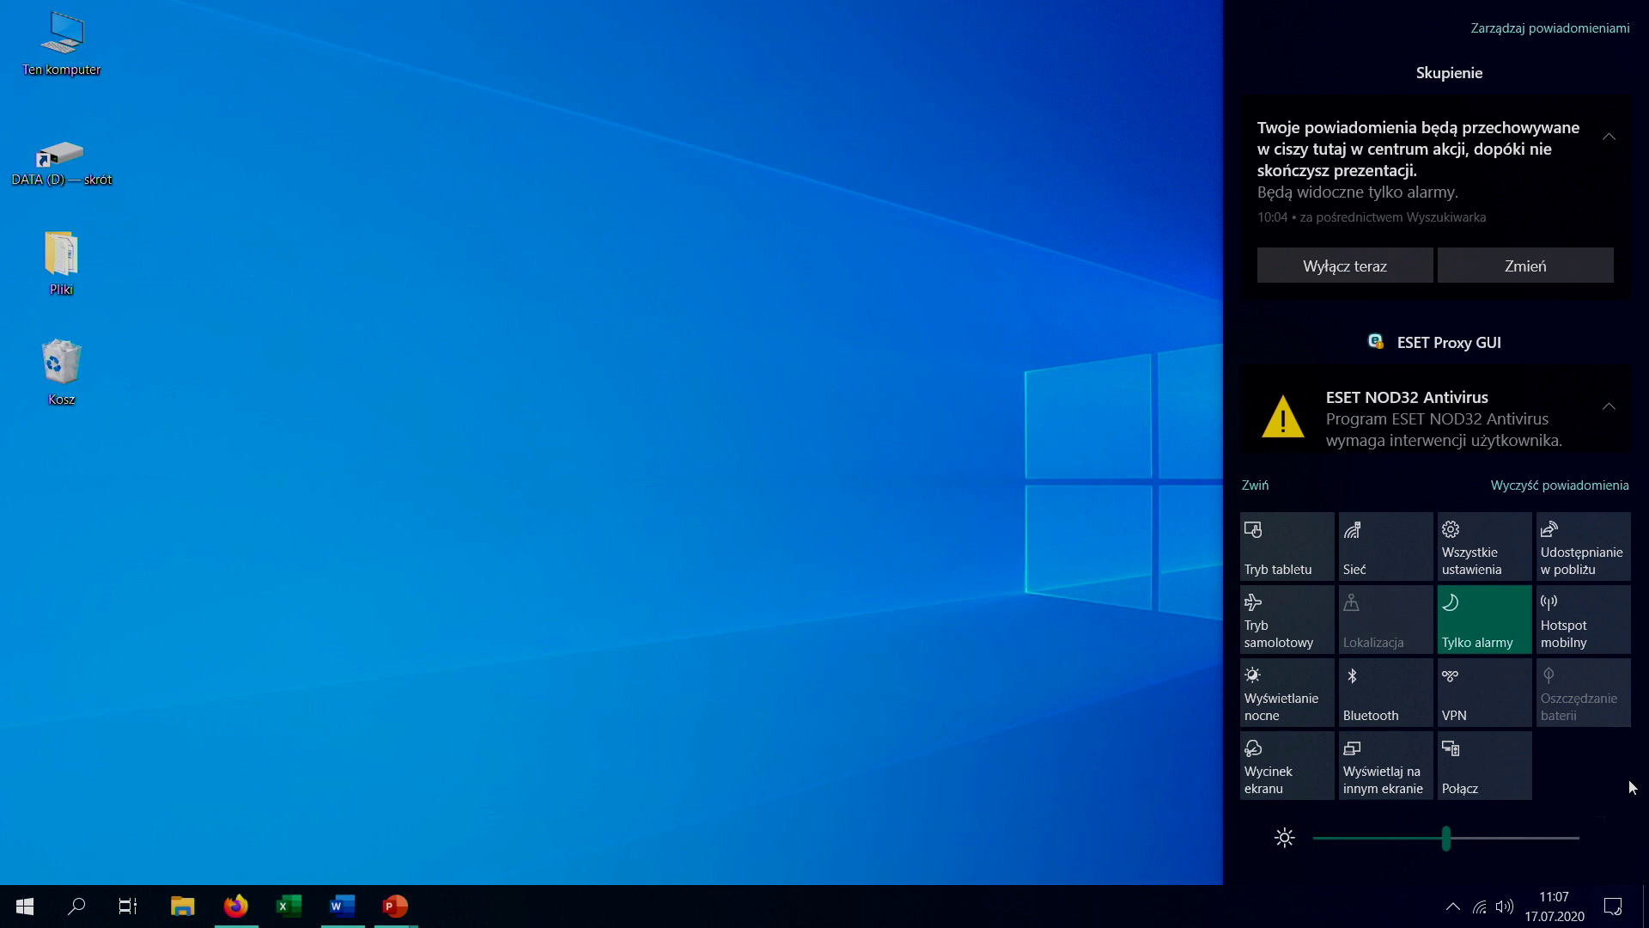
{"action": "left_click", "coordinate": [1613, 905]}
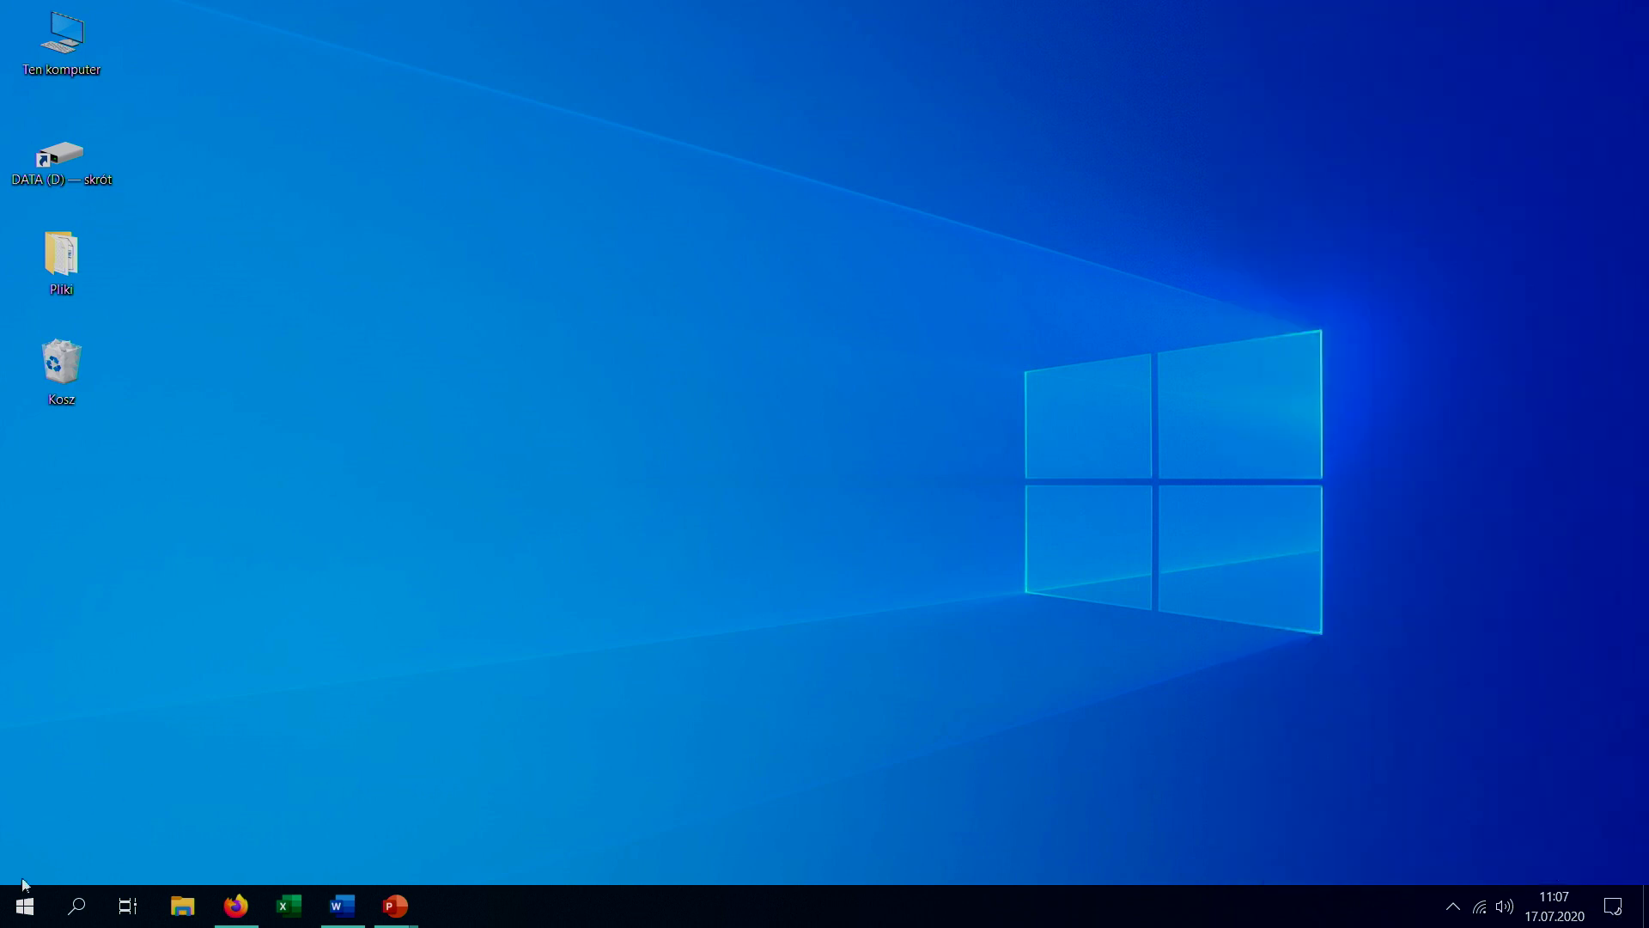
Display the power options Uśpij, Zamknij and Uruchom ponownie, and dismiss them without choosing any.
{"action": "left_click", "coordinate": [24, 905]}
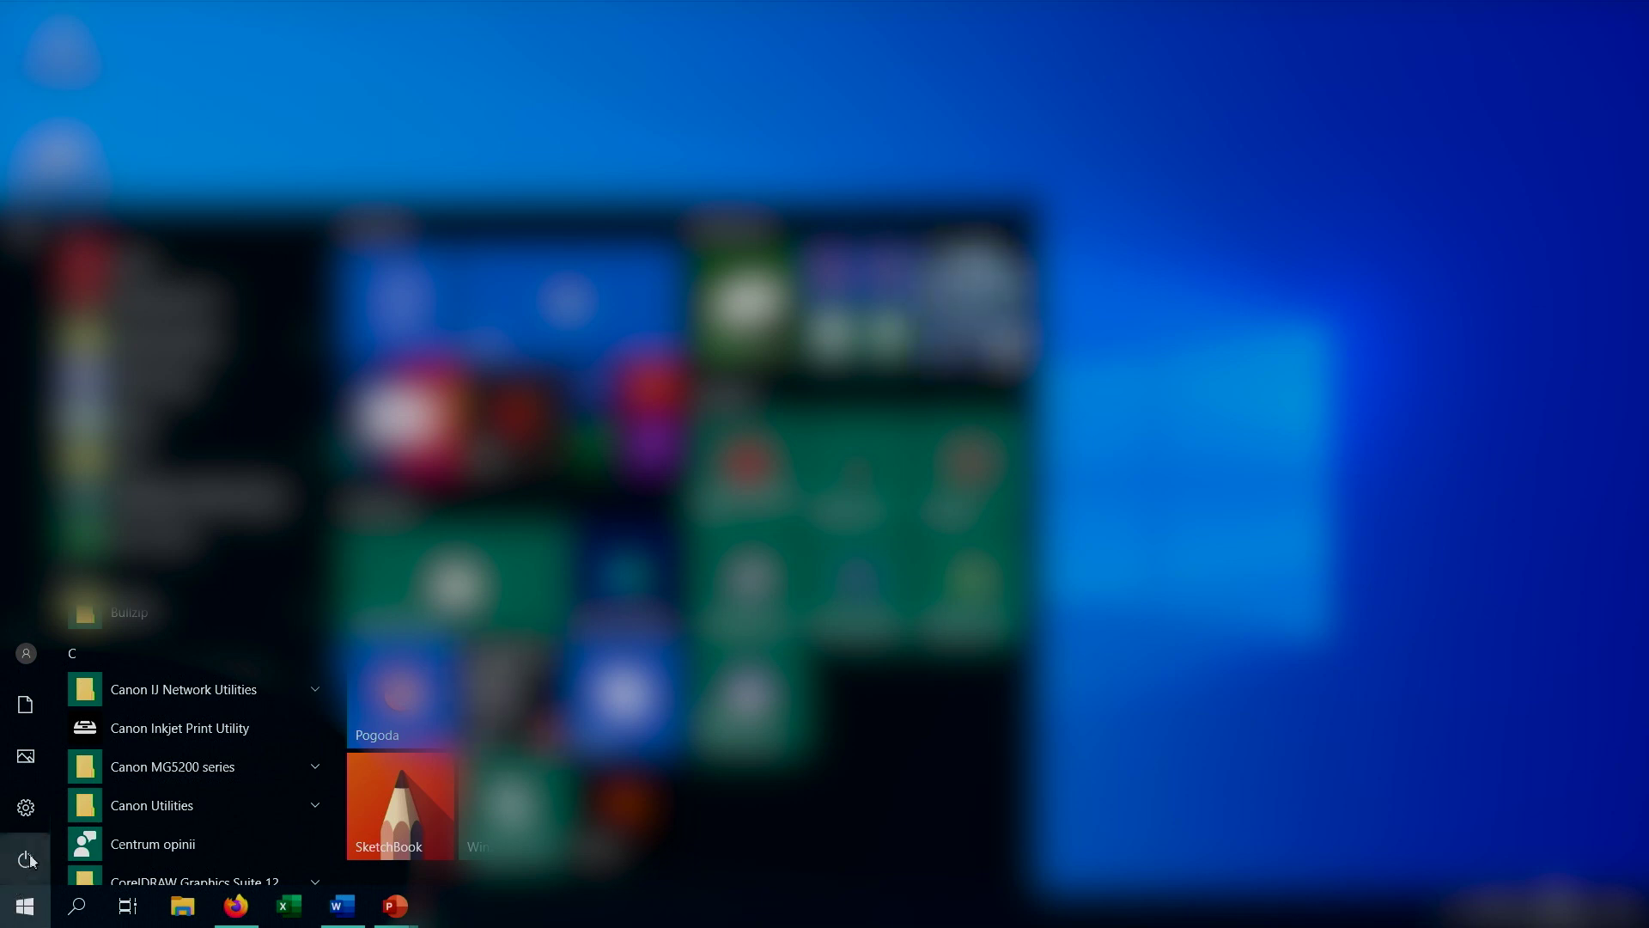
{"action": "mouse_move", "coordinate": [33, 863]}
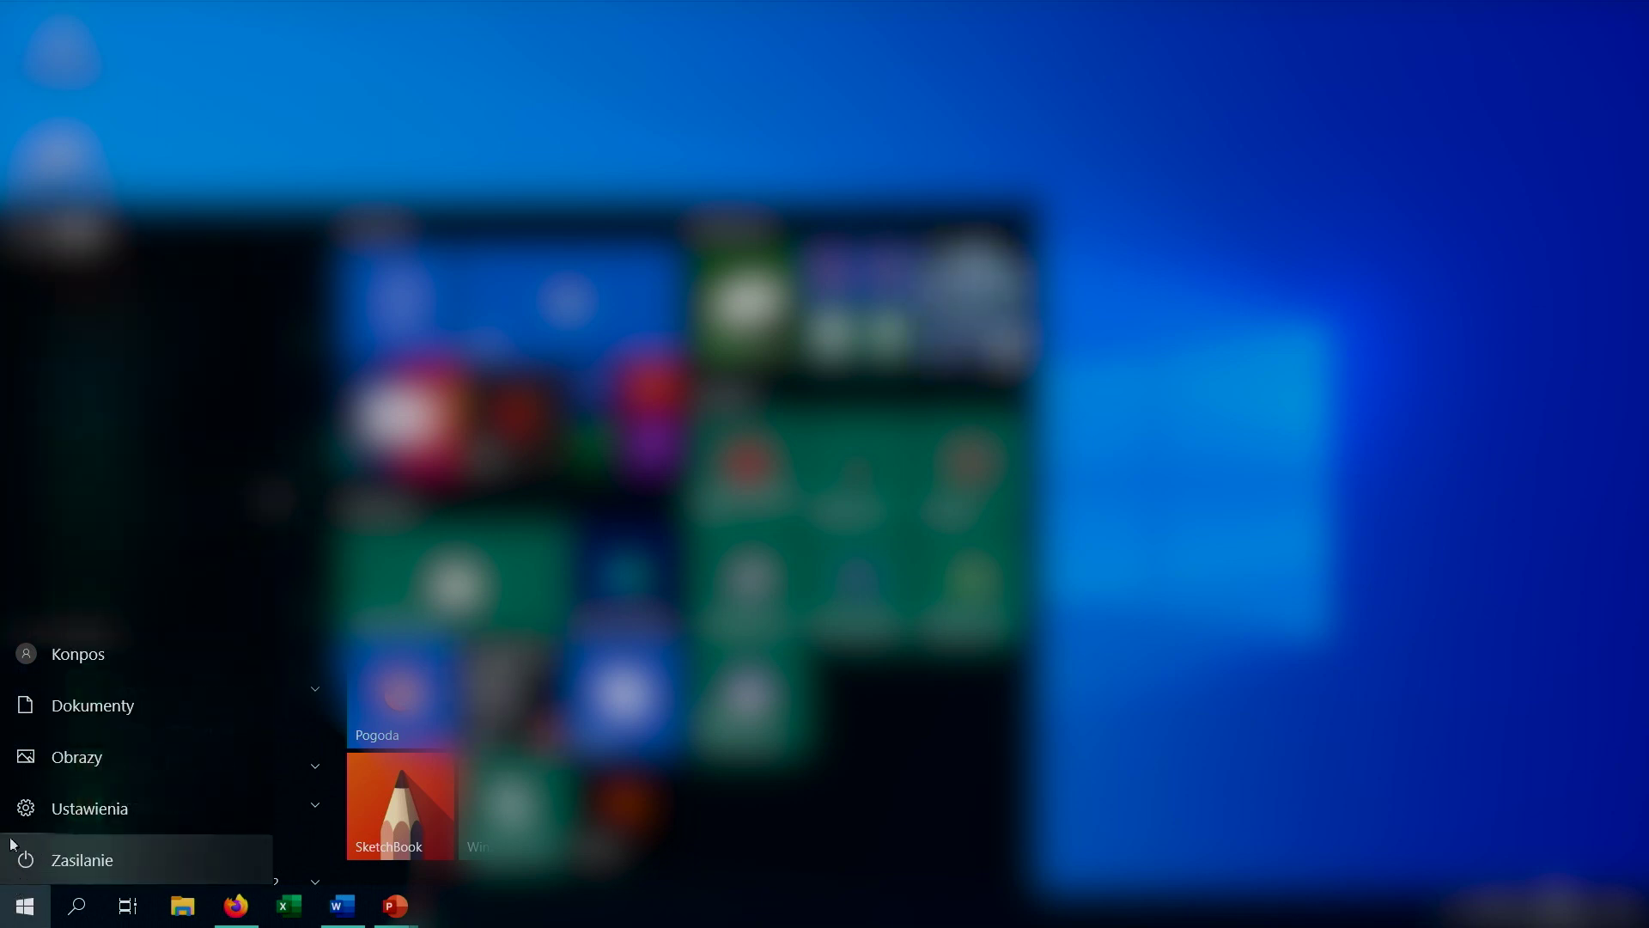
{"action": "left_click", "coordinate": [47, 860]}
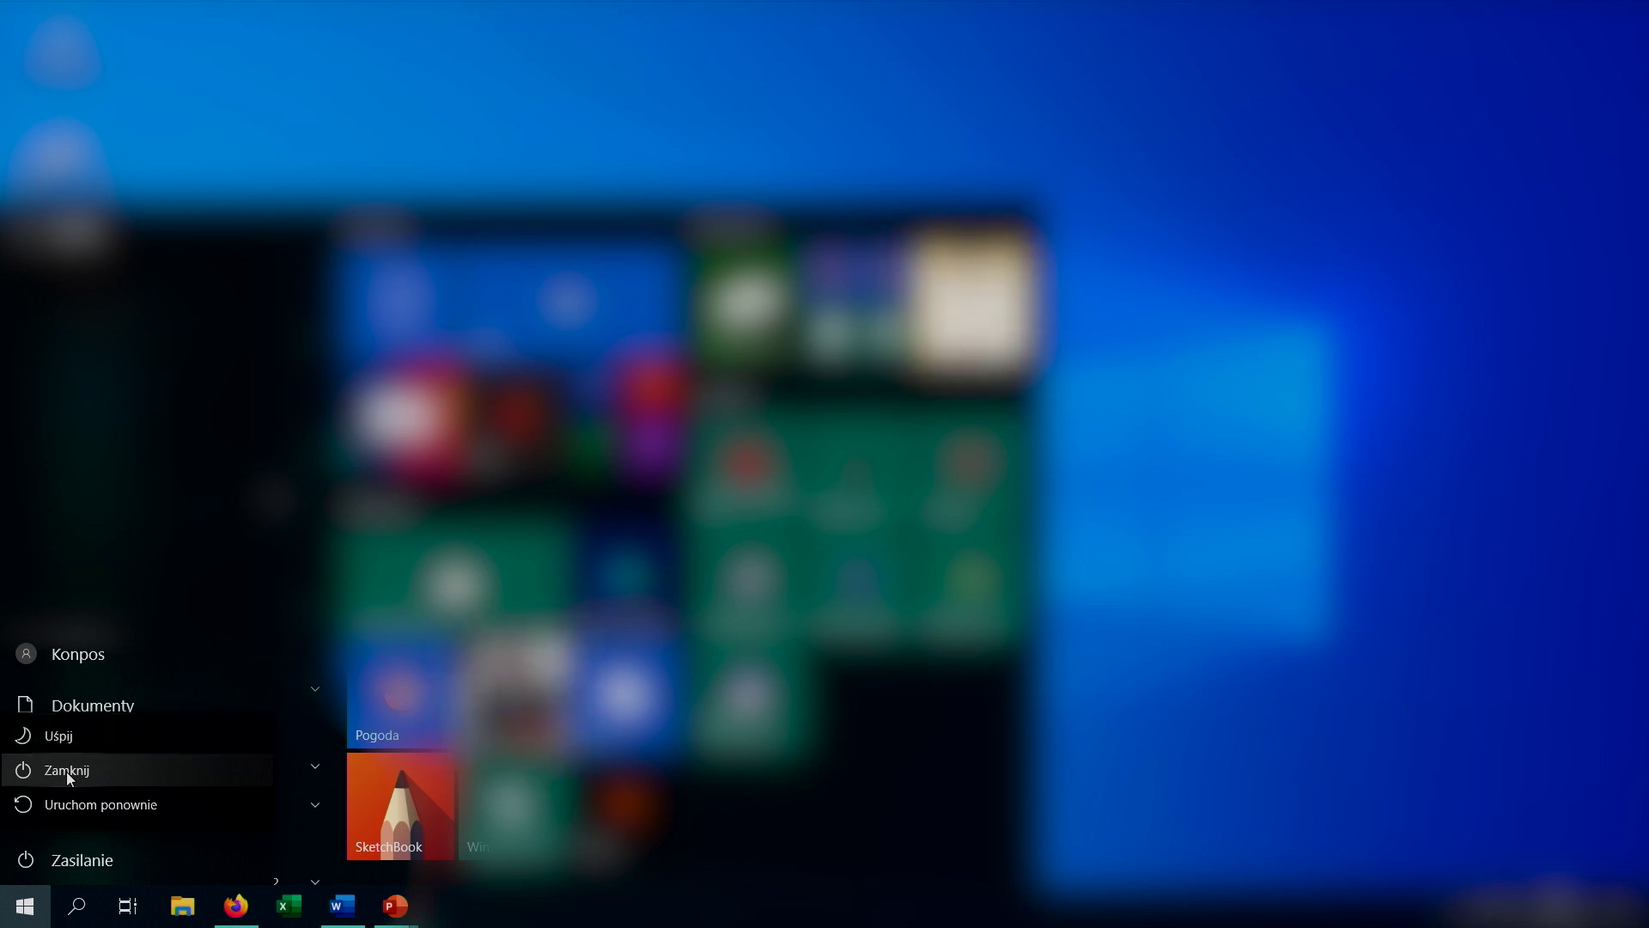
{"action": "left_click", "coordinate": [1499, 517]}
{"action": "left_click", "coordinate": [1373, 573]}
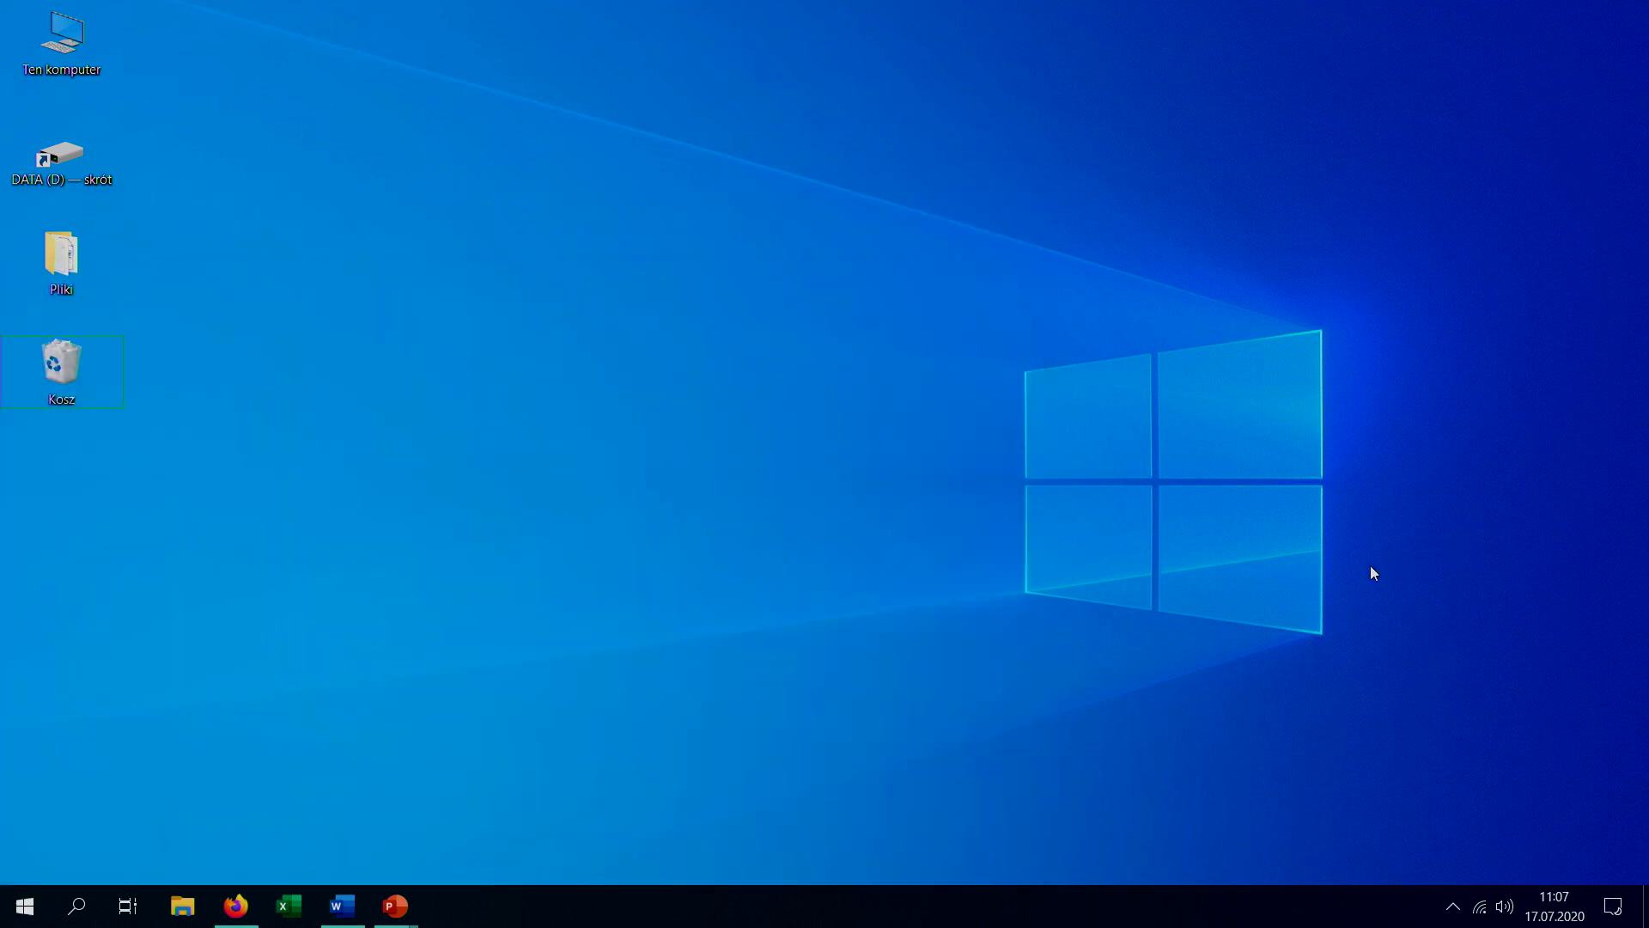